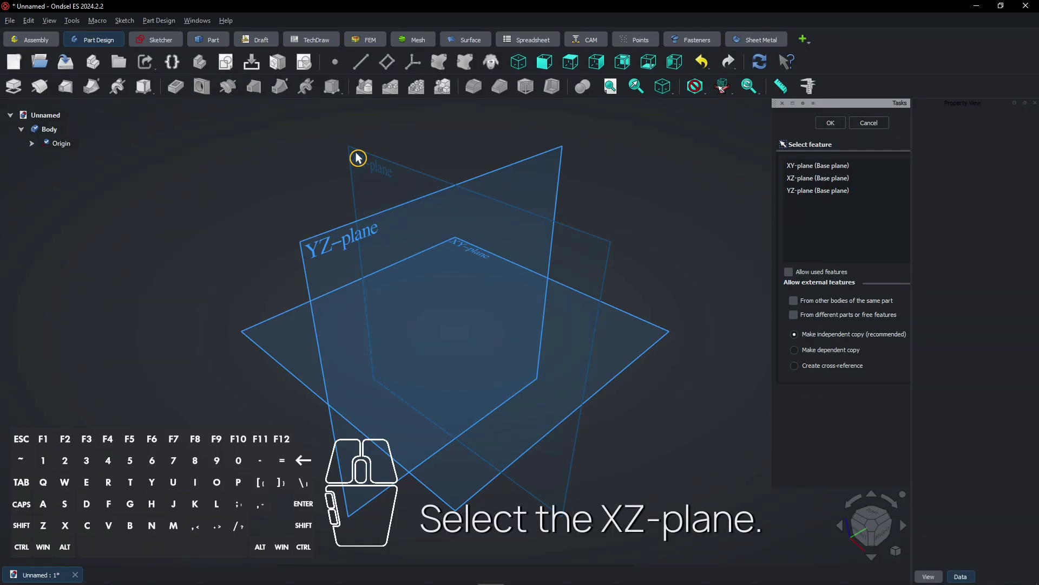
Sketch a closed L-shaped polyline on the XZ-plane from the origin, with a base about 42 mm long and an inner upright about 106 mm.
left_click(358, 158)
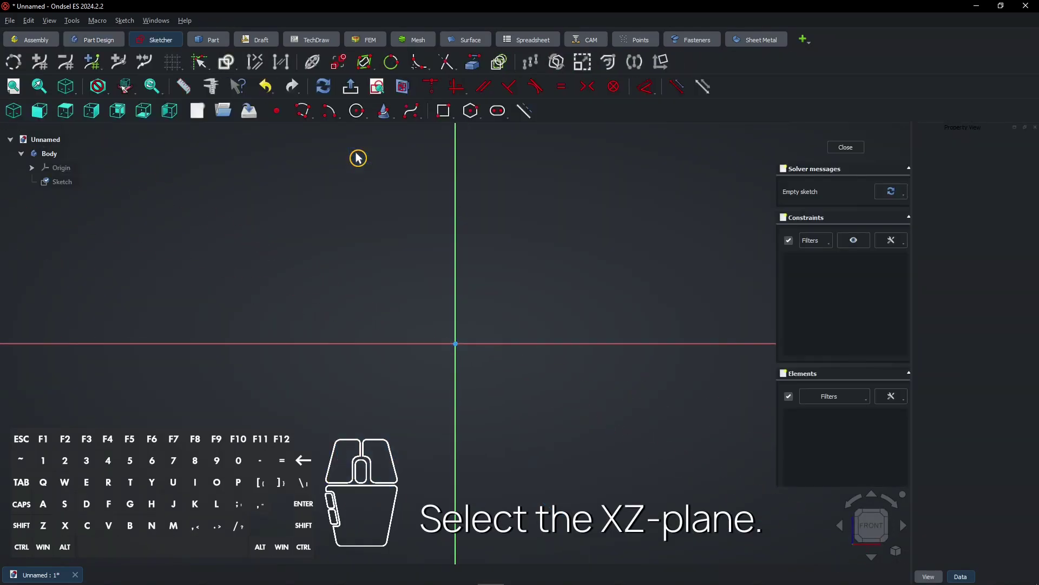
scroll(358, 159, "down", 2)
mouse_move(360, 165)
right_mouse_down()
mouse_move(330, 202)
mouse_move(305, 277)
right_mouse_up()
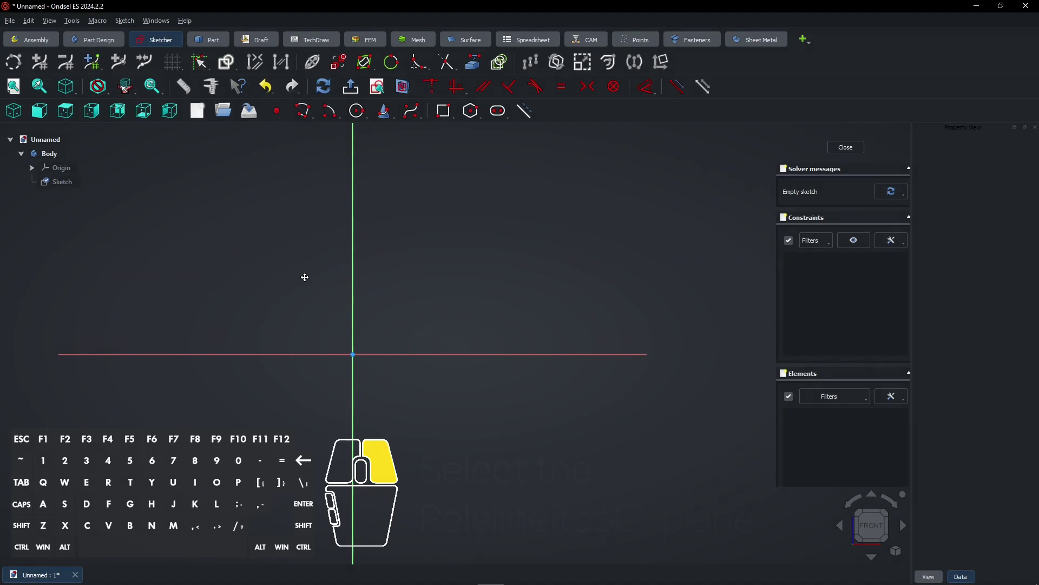
left_click(304, 112)
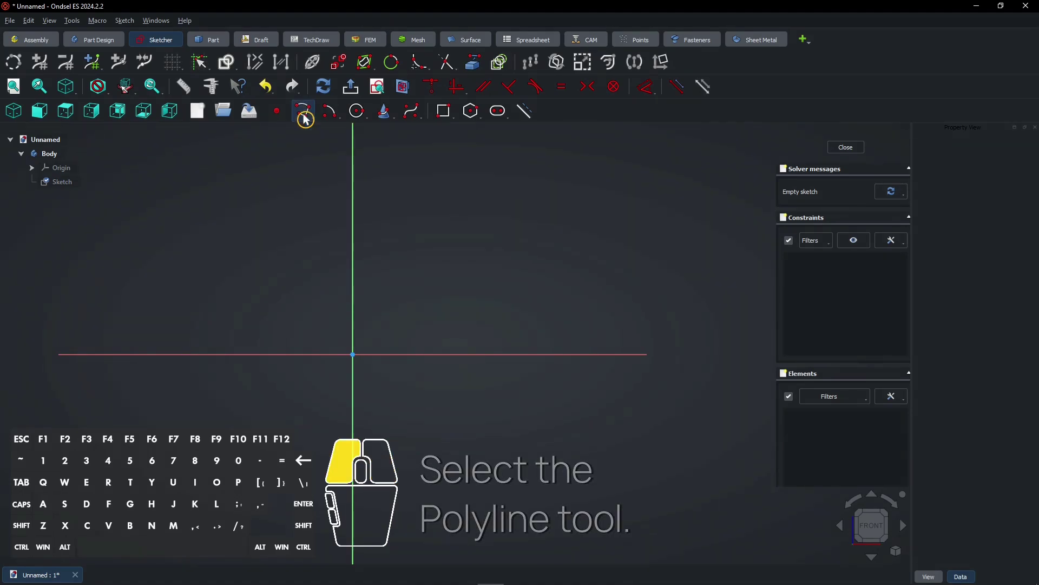
left_click(340, 341)
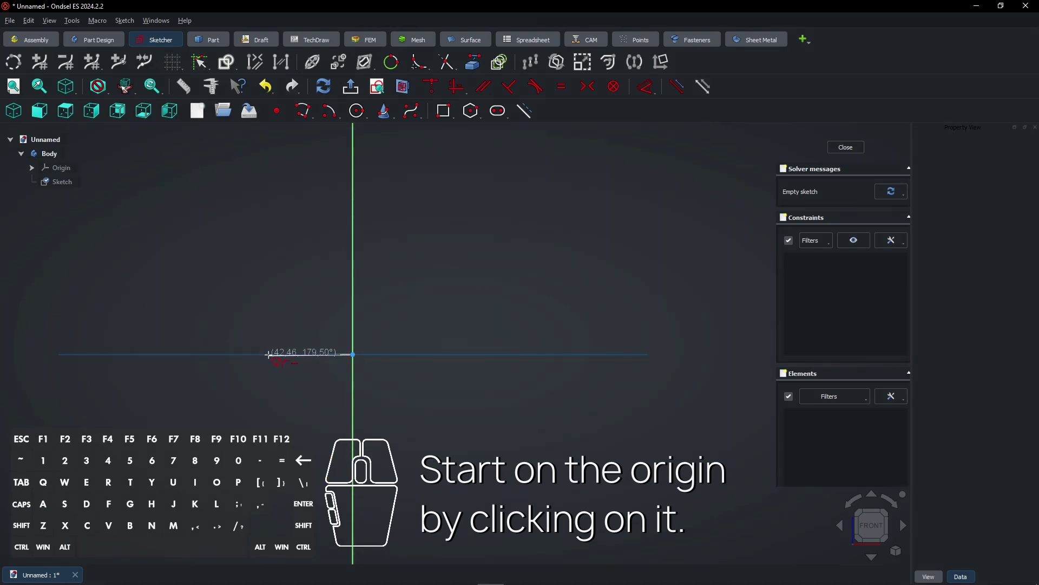
left_click(270, 354)
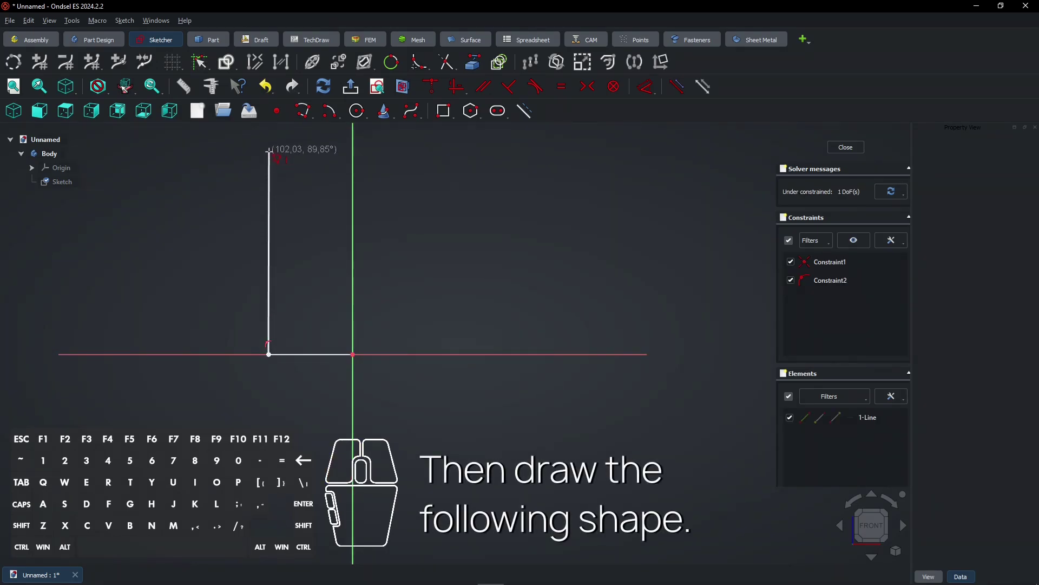
right_click_drag(269, 147, 270, 162)
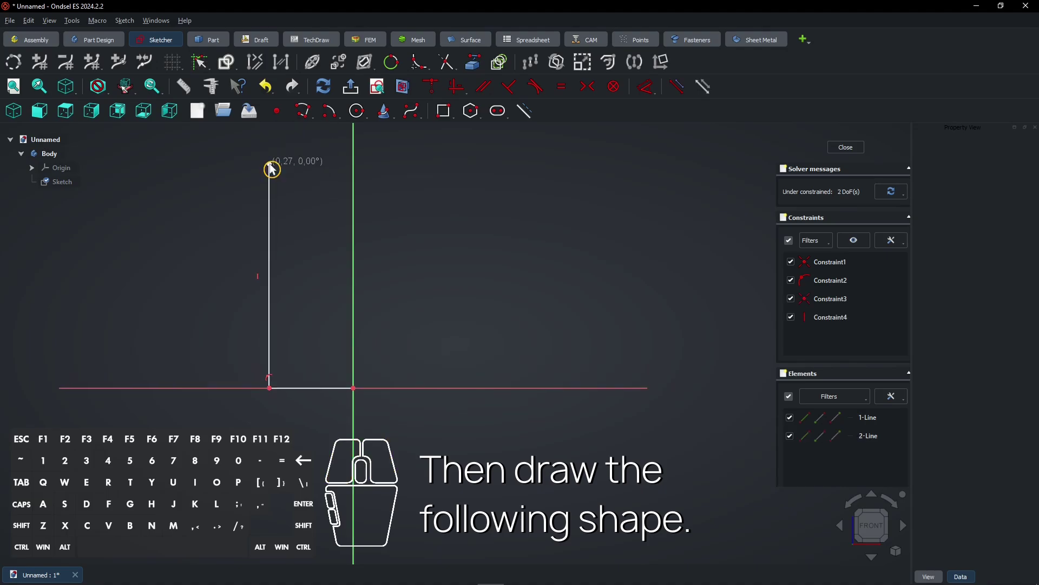
left_click(281, 164)
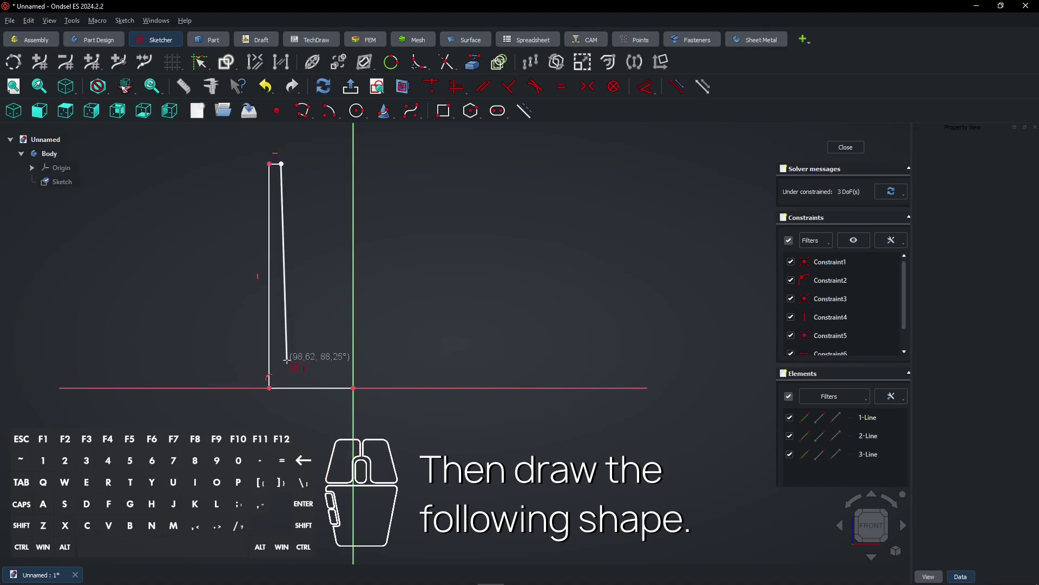
left_click(281, 373)
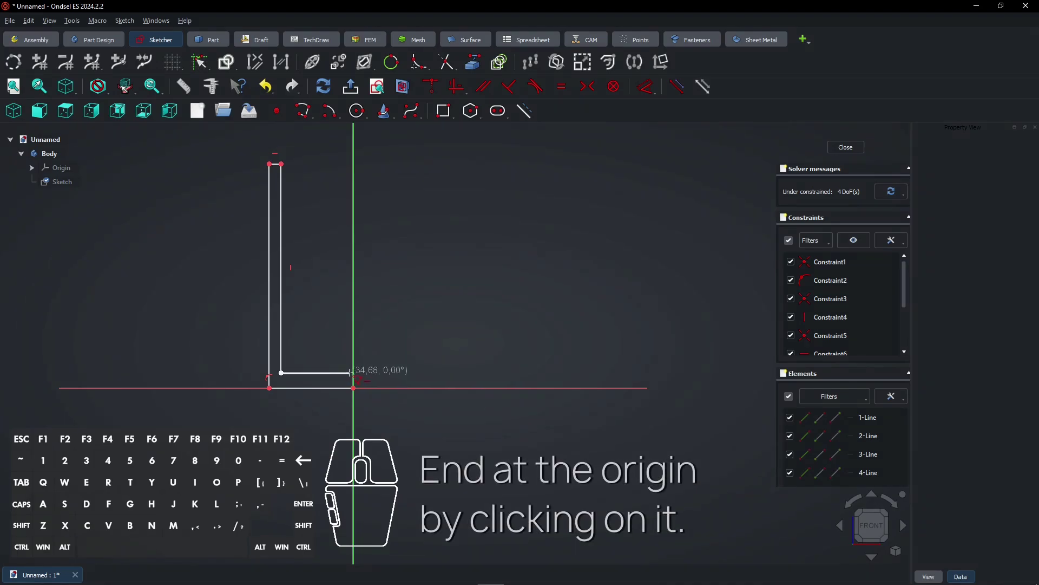
left_click(353, 373)
left_click(353, 387)
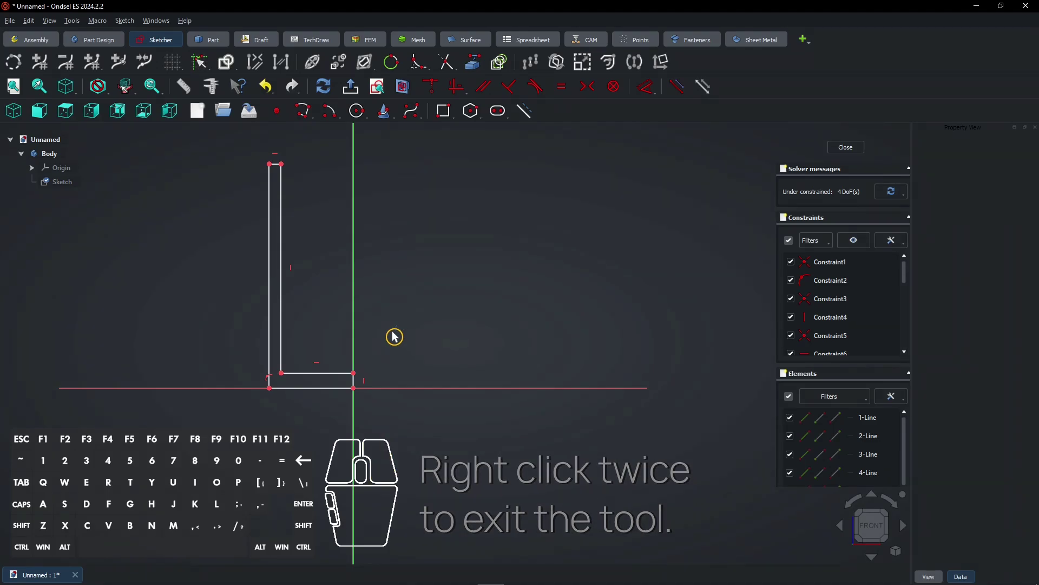
Constrain the two short end lines of the L-shaped profile to equal length.
left_click(353, 381)
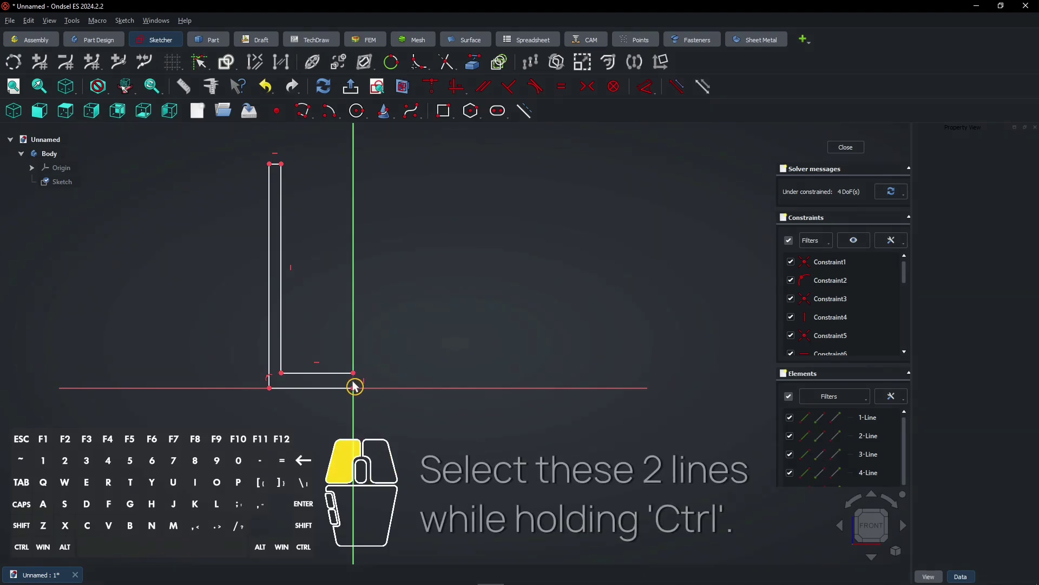
left_click(277, 172, "ctrl")
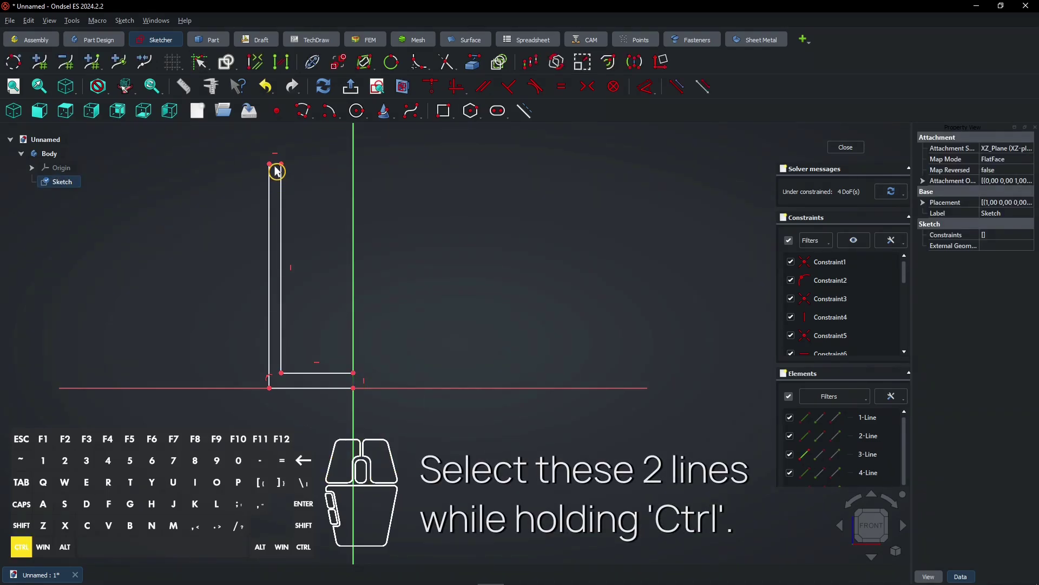
left_click(558, 94)
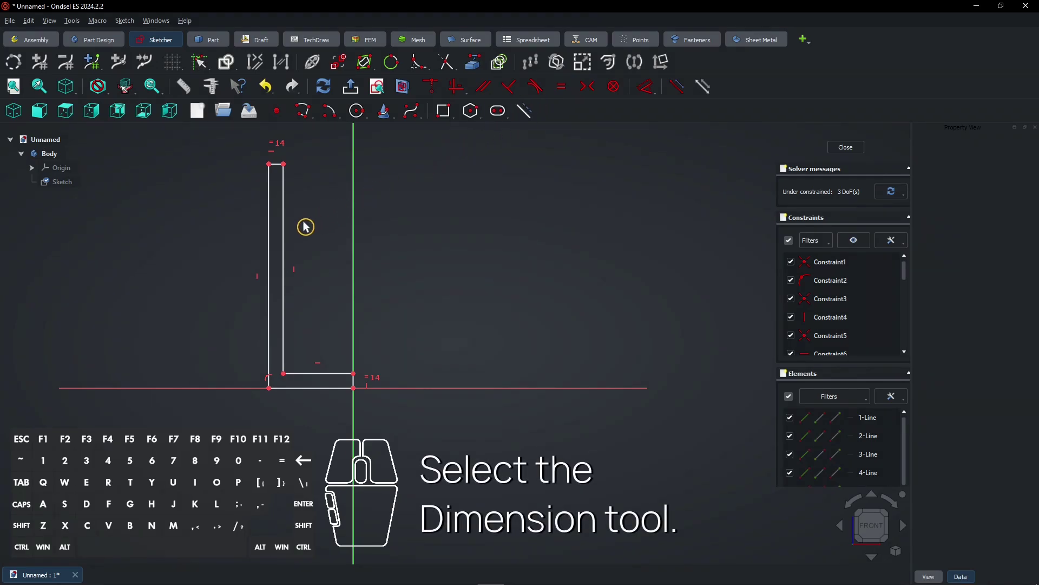
Dimension the profile's inner vertical line at 115 mm and its inner horizontal line at 30 mm.
left_click(640, 91)
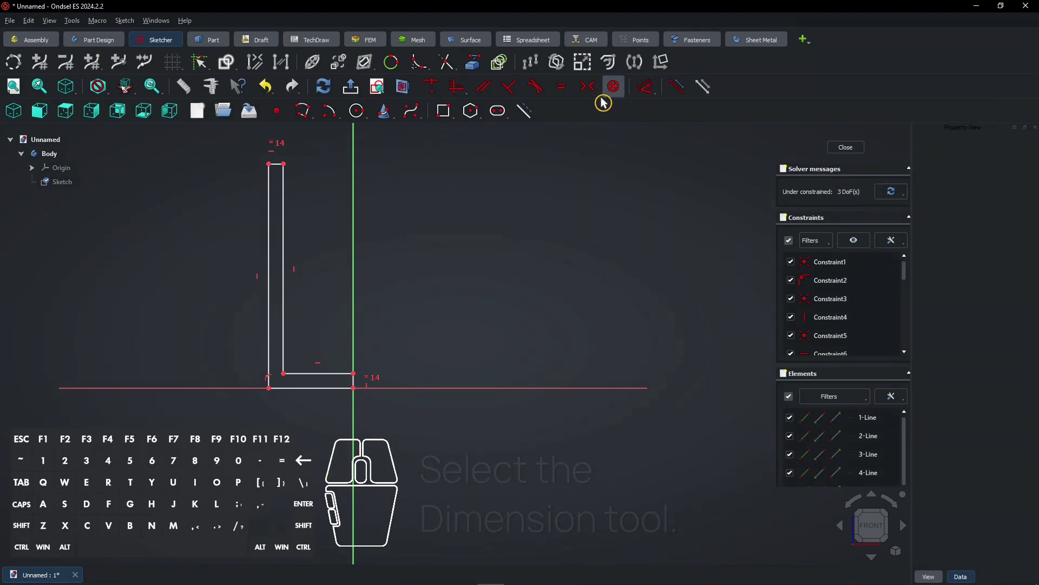
left_click(283, 232)
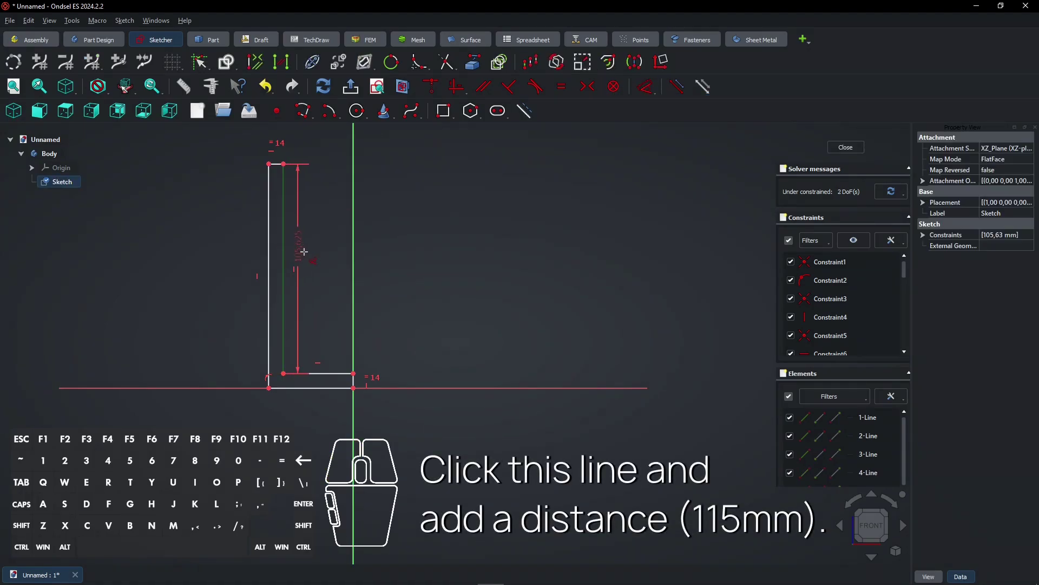
left_click(313, 262)
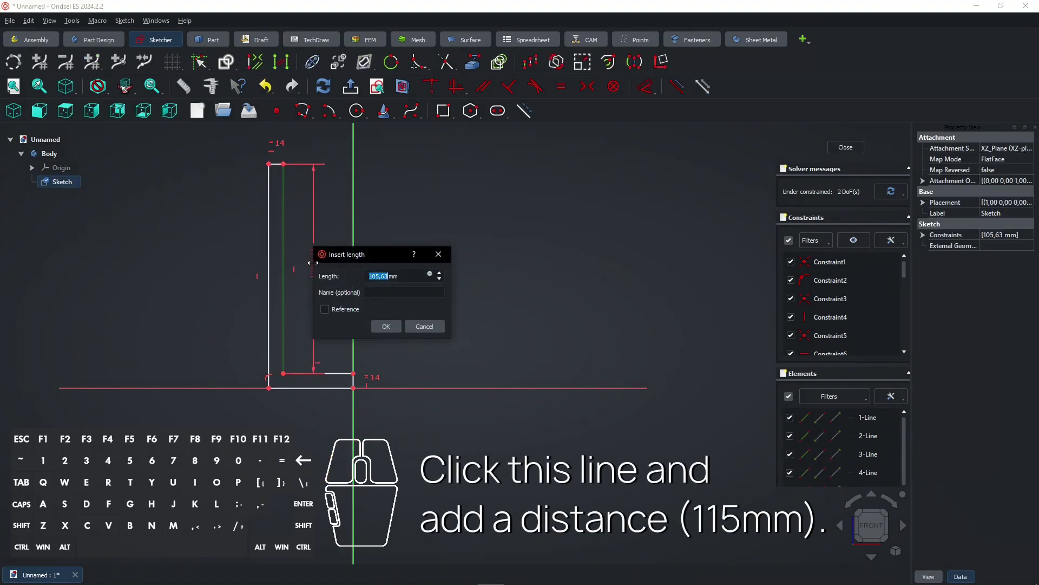
type("115")
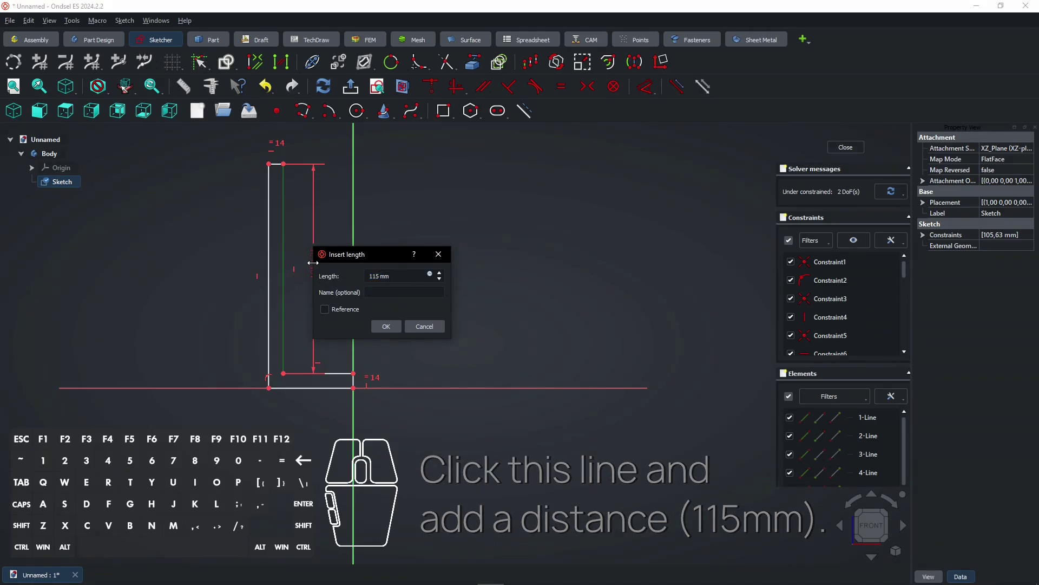
key("Return")
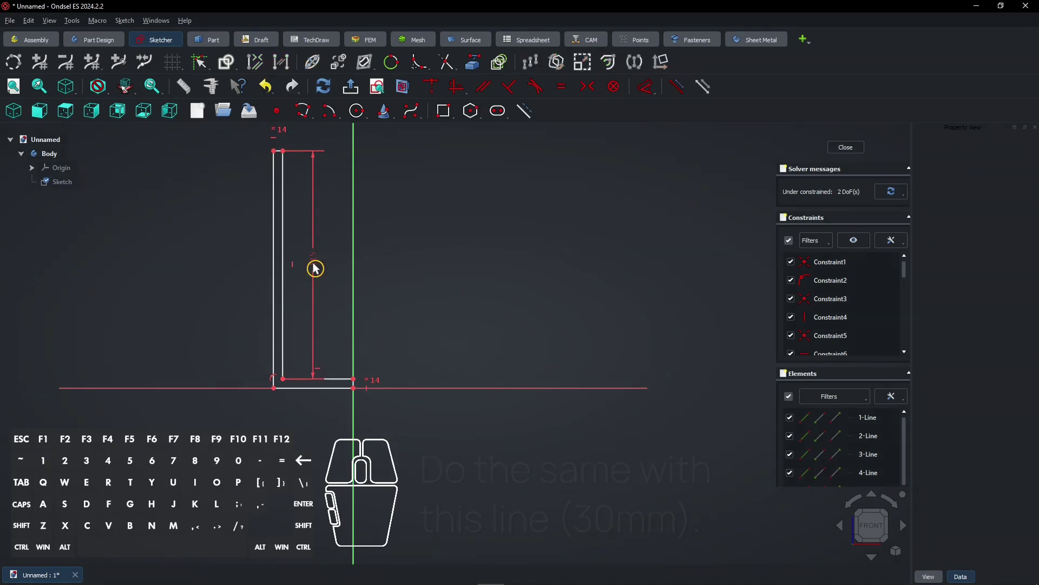
left_click(338, 377)
left_click(331, 352)
type("30")
key("Return")
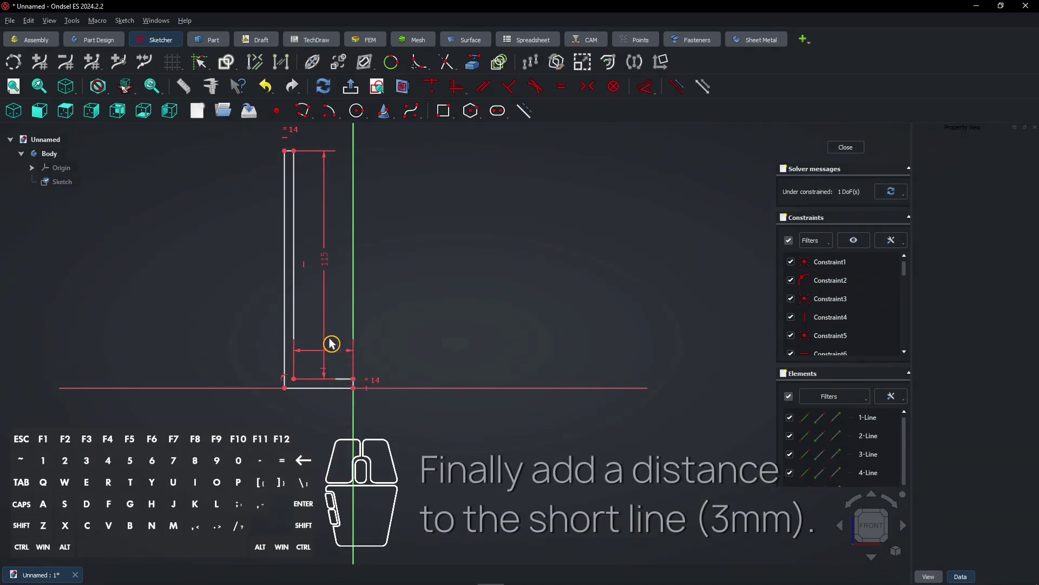
Dimension the short line at the upright's upper end at 3 mm and close the sketch.
left_click(288, 151)
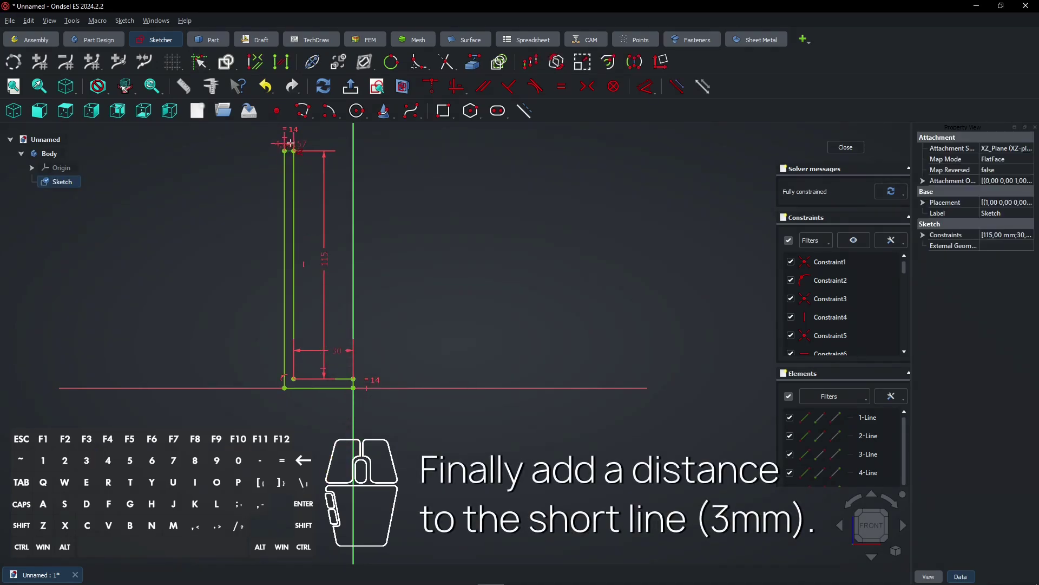
left_click(329, 145)
type("3mm")
key("Return")
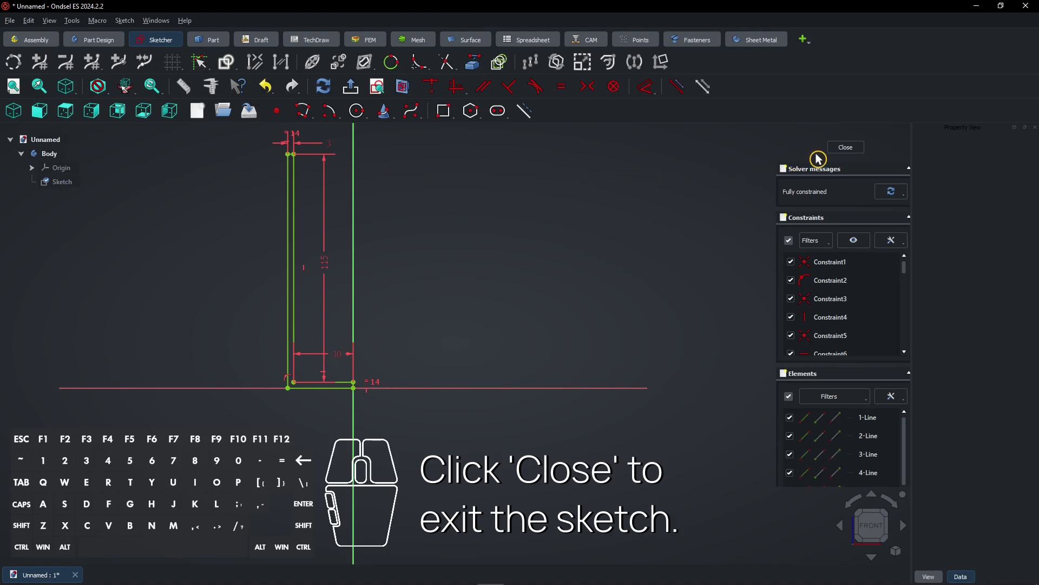
left_click(842, 153)
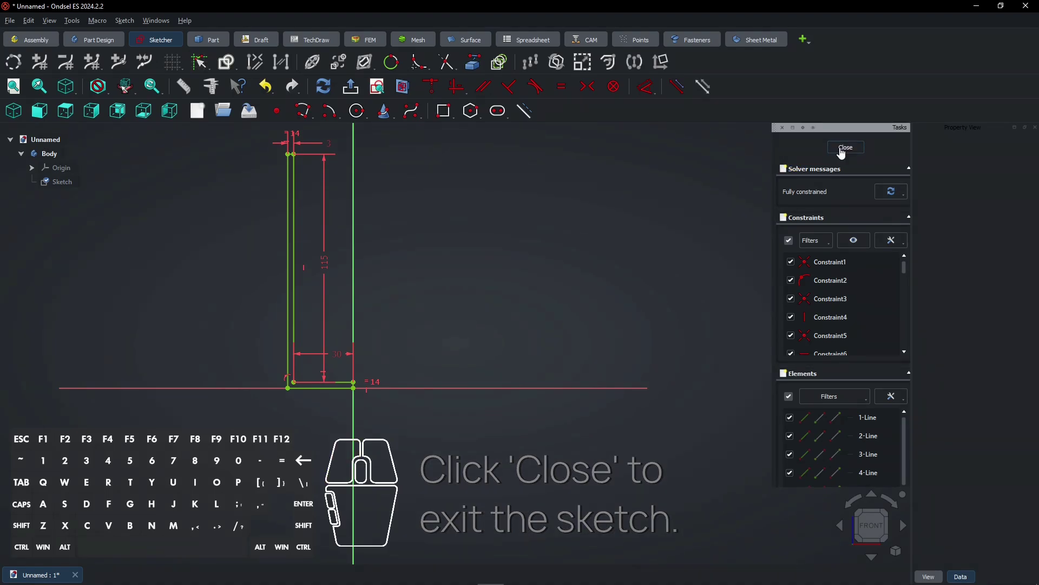
Revolve the L-shaped sketch 360° around the vertical sketch axis.
right_click_drag(509, 213, 487, 315)
scroll(490, 288, "down", 2)
mouse_move(519, 248)
right_mouse_down()
mouse_move(503, 299)
mouse_move(504, 289)
right_mouse_up()
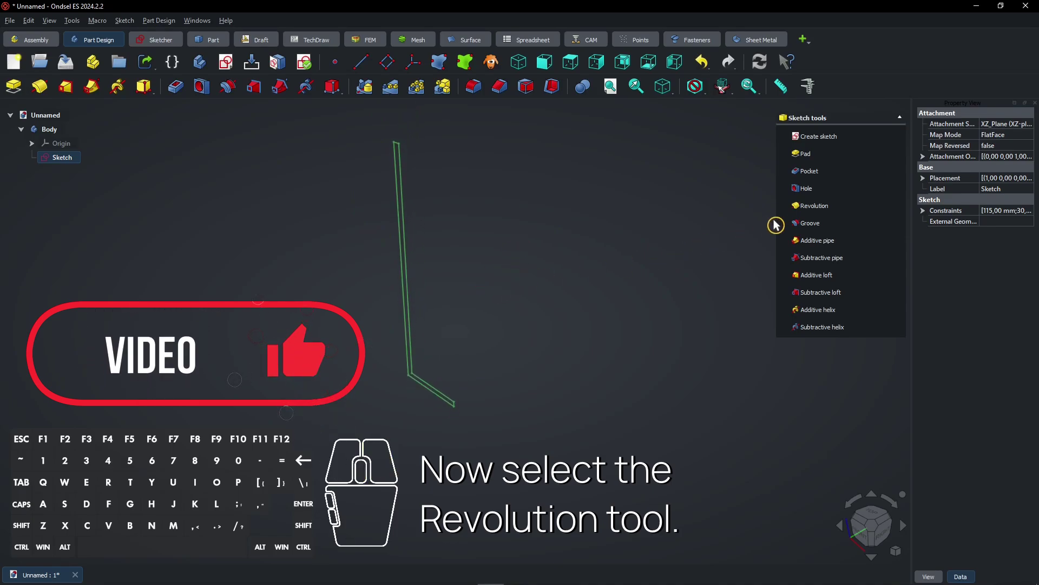
left_click(812, 207)
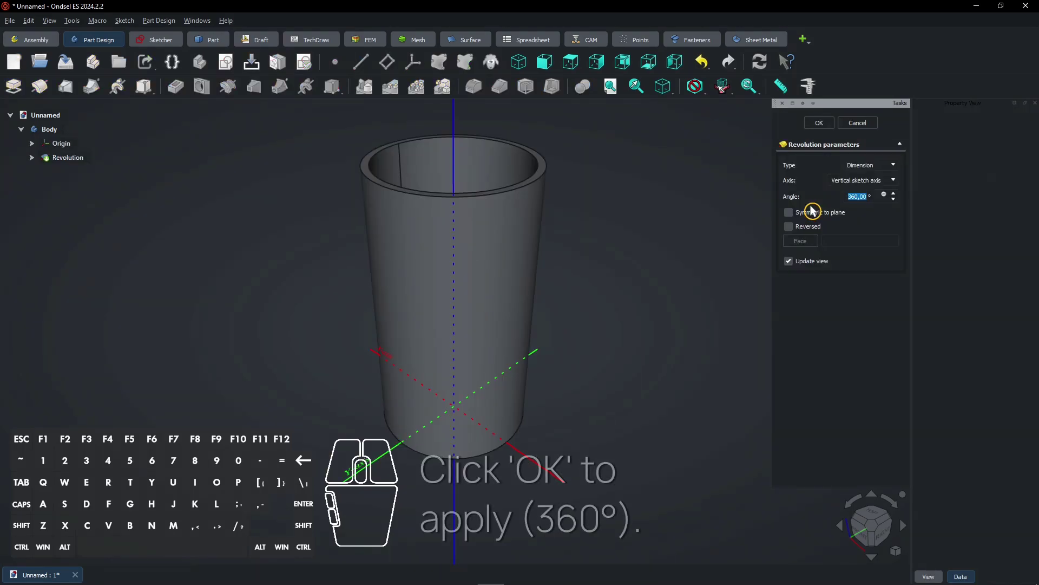
left_click(820, 124)
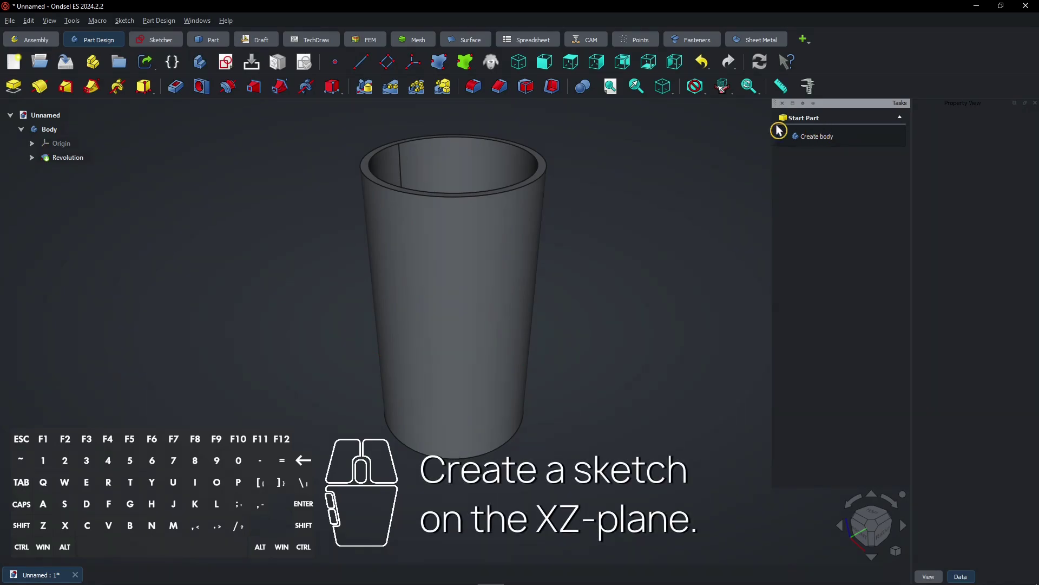
Create a sketch on the XZ-plane and draw a closed right triangle across the cup's rim, its vertical edge about 18 mm long.
left_click(237, 75)
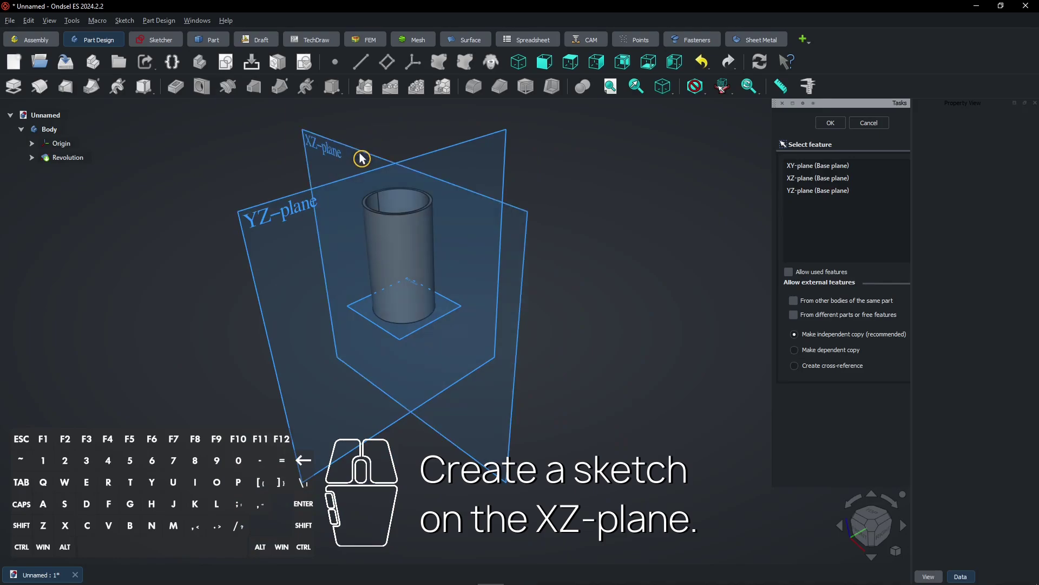
left_click(361, 157)
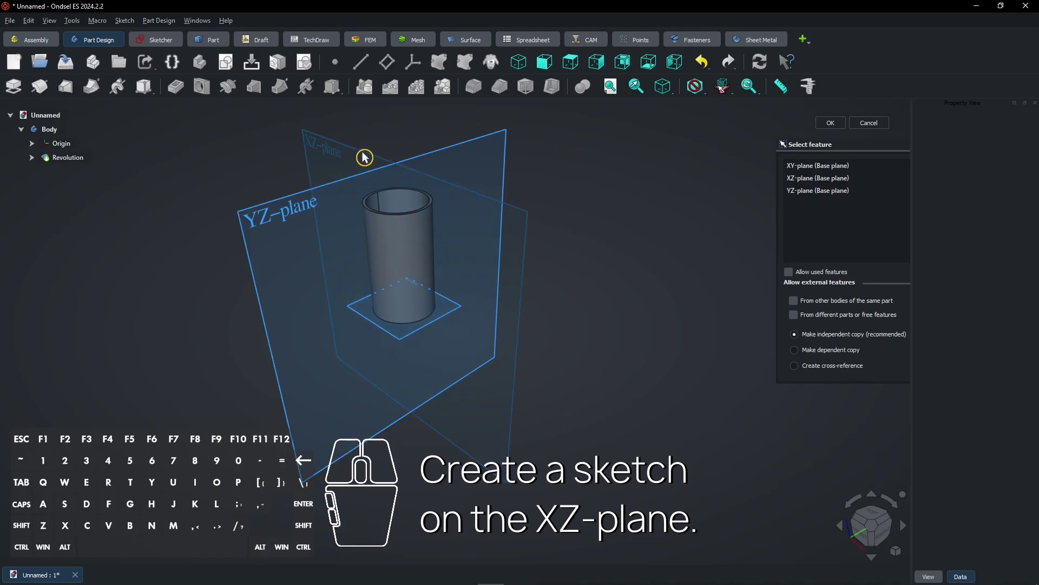
scroll(371, 209, "up", 3)
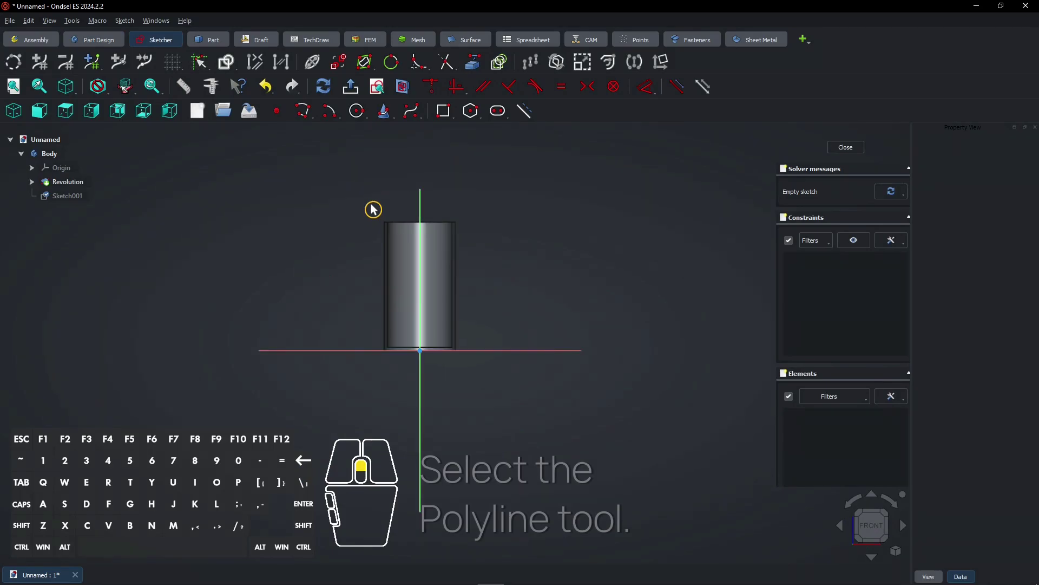
scroll(375, 266, "up", 1)
right_click_drag(359, 264, 313, 260)
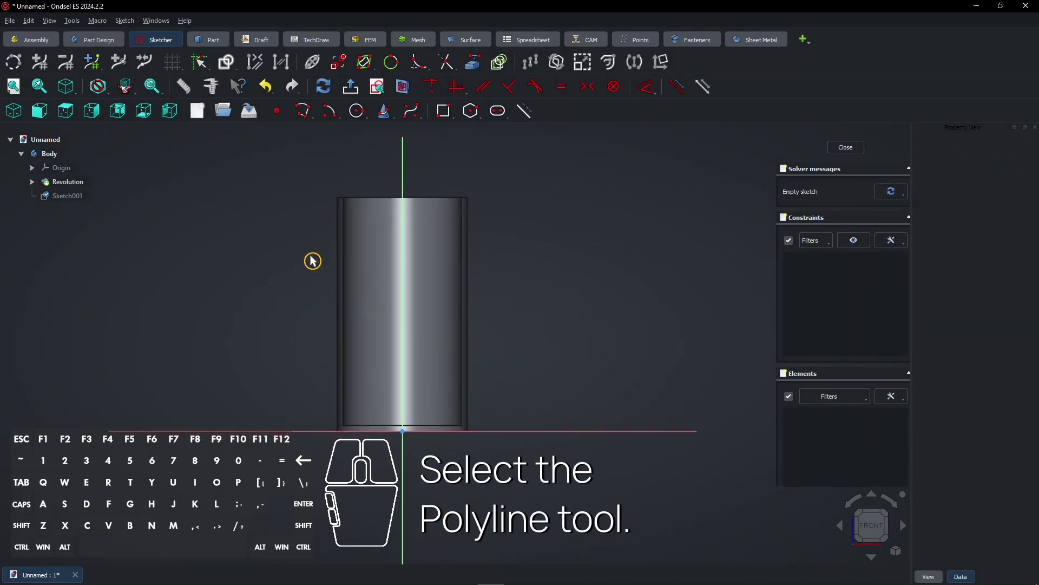
left_click(304, 116)
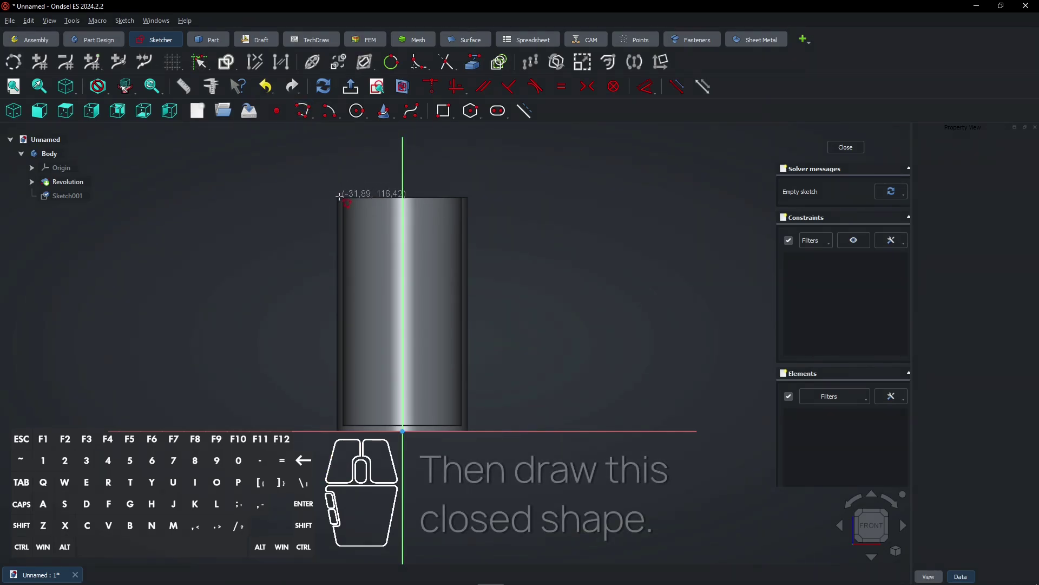
left_click(338, 196)
left_click(470, 197)
left_click(335, 233)
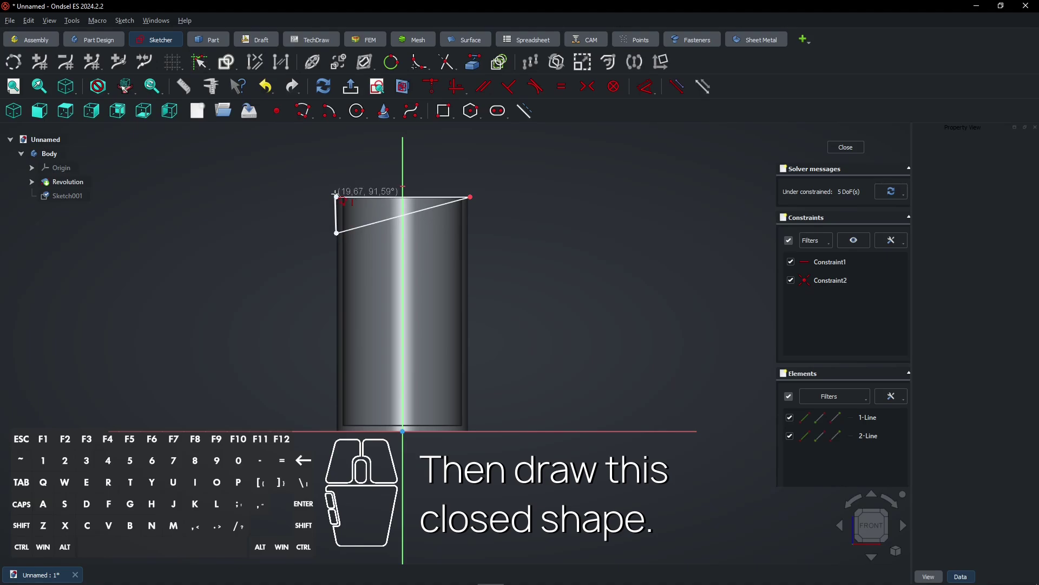
left_click(336, 196)
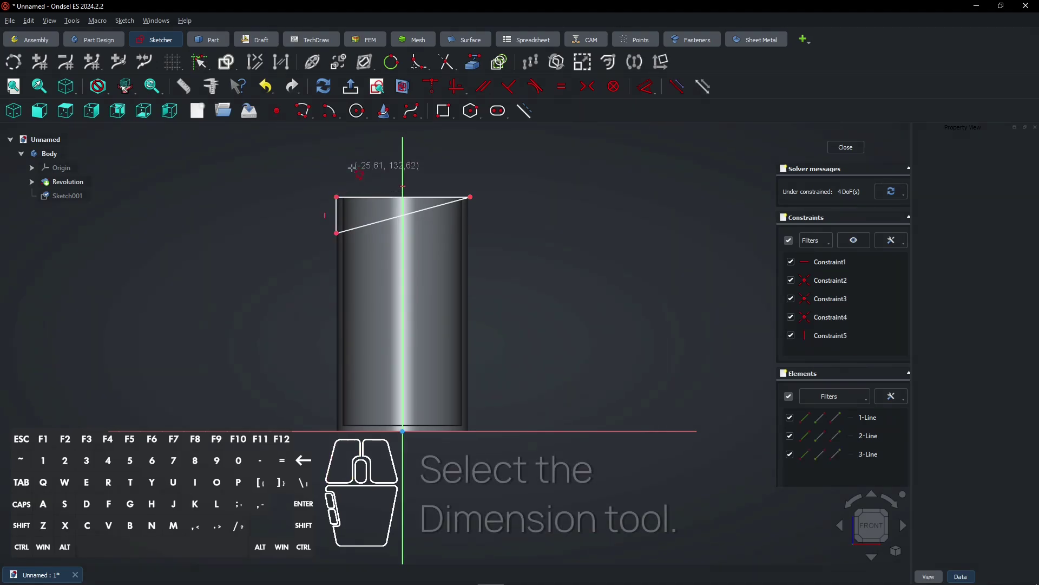
Dimension the triangle's horizontal edge at 66 mm and its vertical edge at 35 mm.
left_click(645, 89)
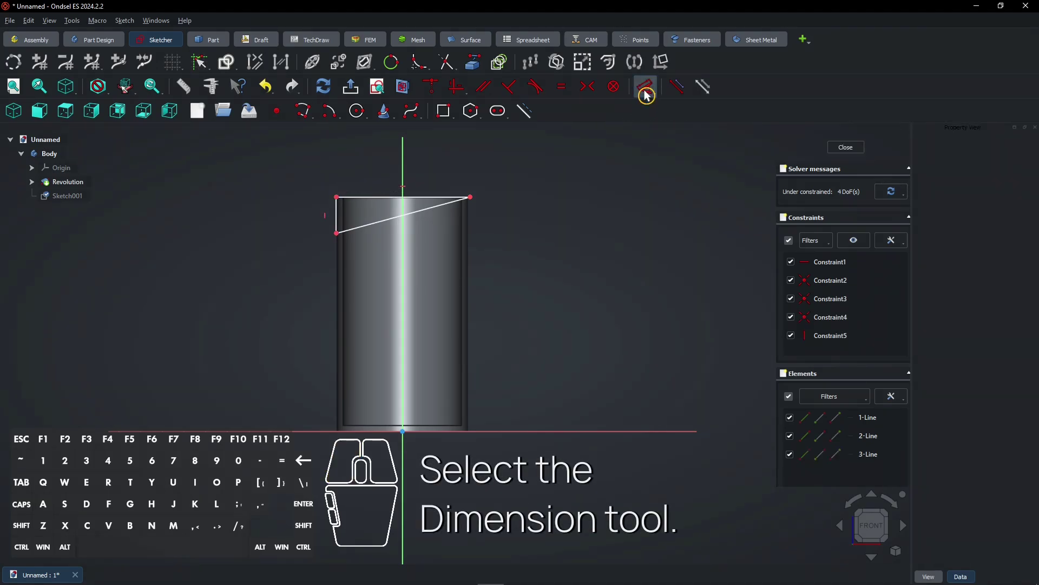
left_click(440, 197)
left_click(430, 181)
type("66")
key("Return")
left_click(337, 214)
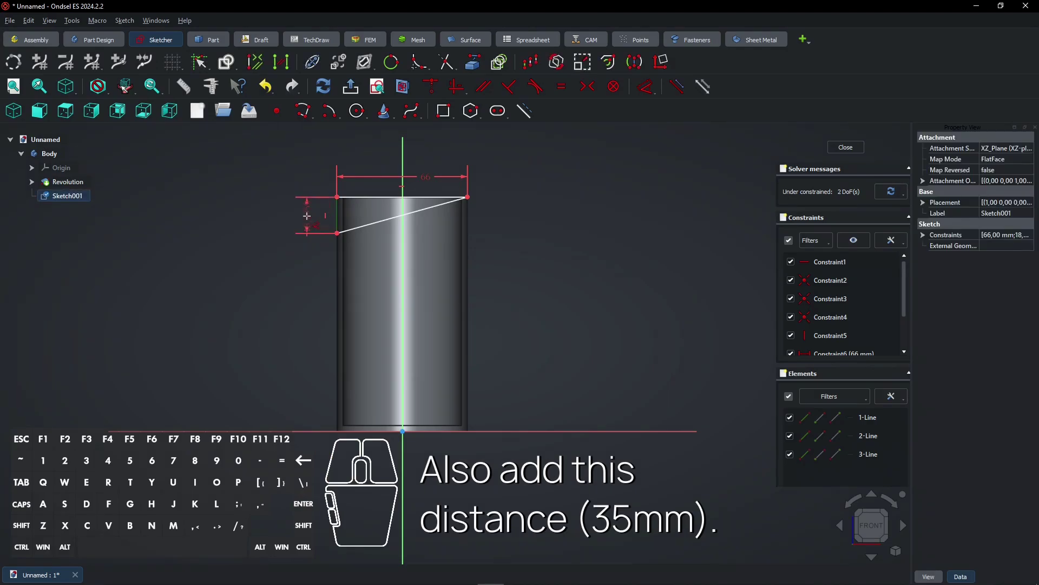
left_click(307, 217)
type("35")
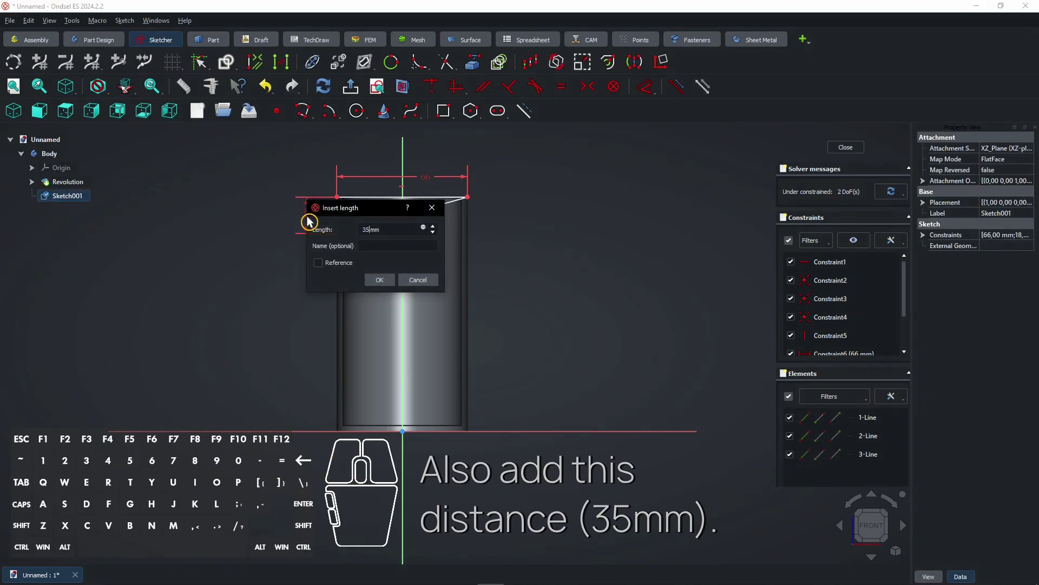
key("Return")
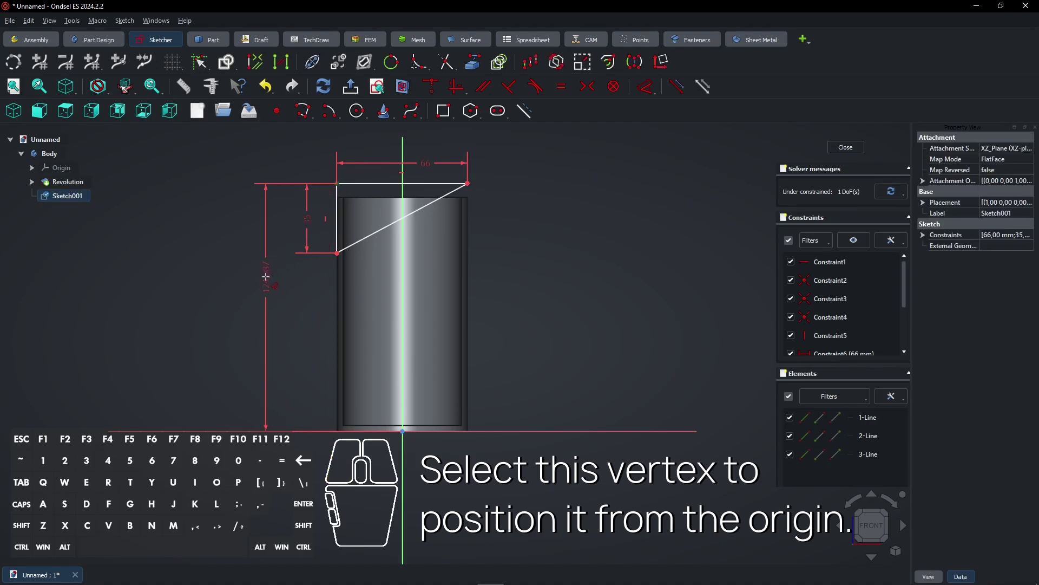
Dimension the triangle's upper corner at 118 mm vertically from the origin and exit the dimension tool.
left_click(266, 277)
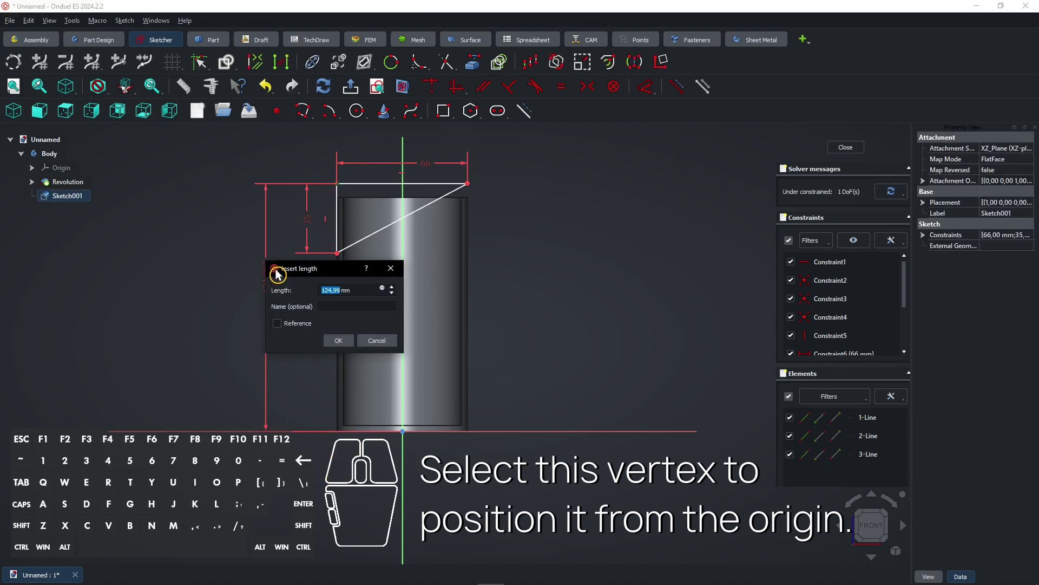
type("118")
key("Return")
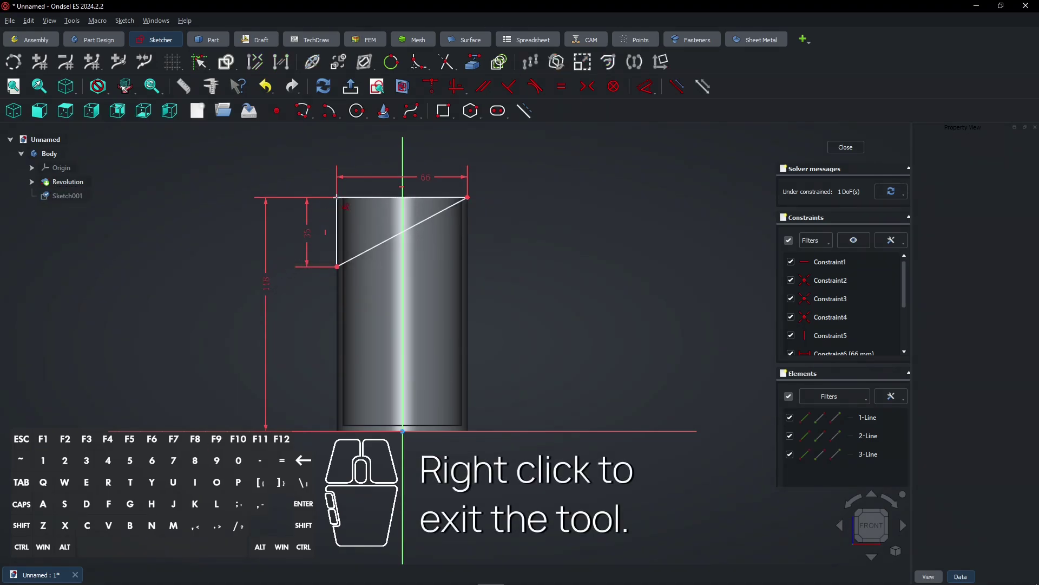
right_click(339, 202)
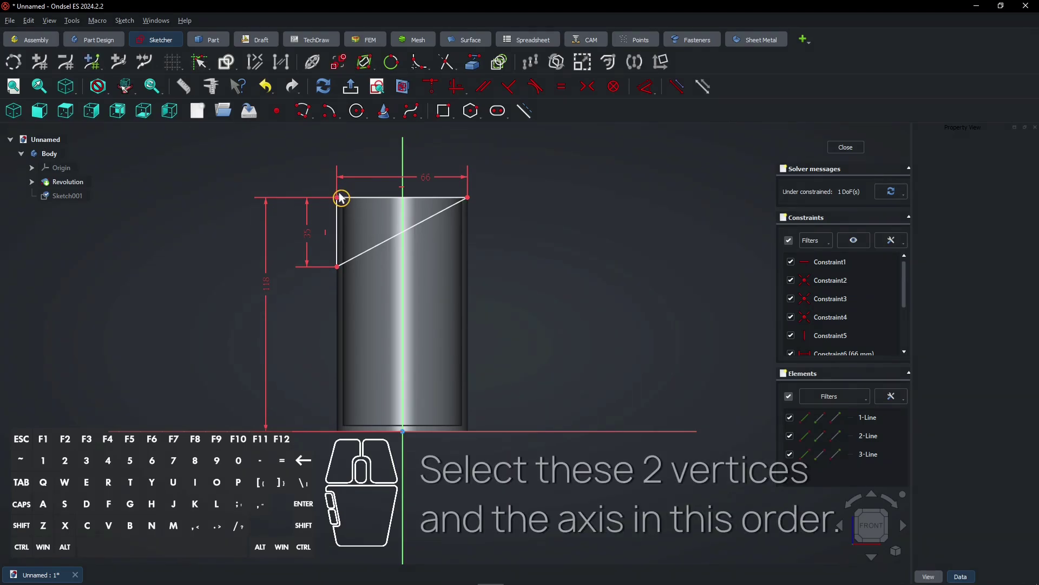
Make the two upper vertices of the triangle symmetric about the vertical axis and close the sketch.
left_click(352, 198, "ctrl")
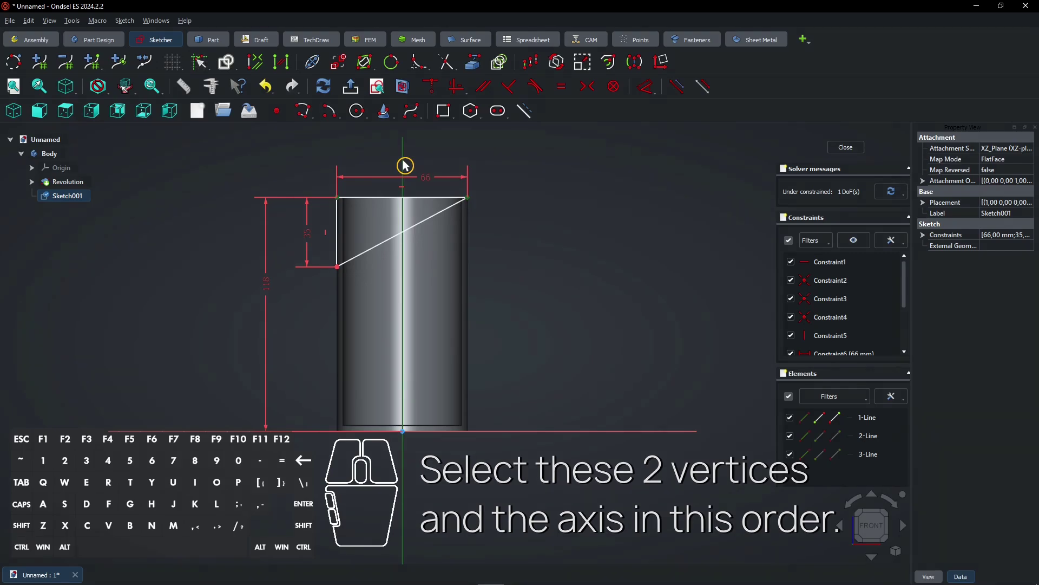
left_click(585, 97)
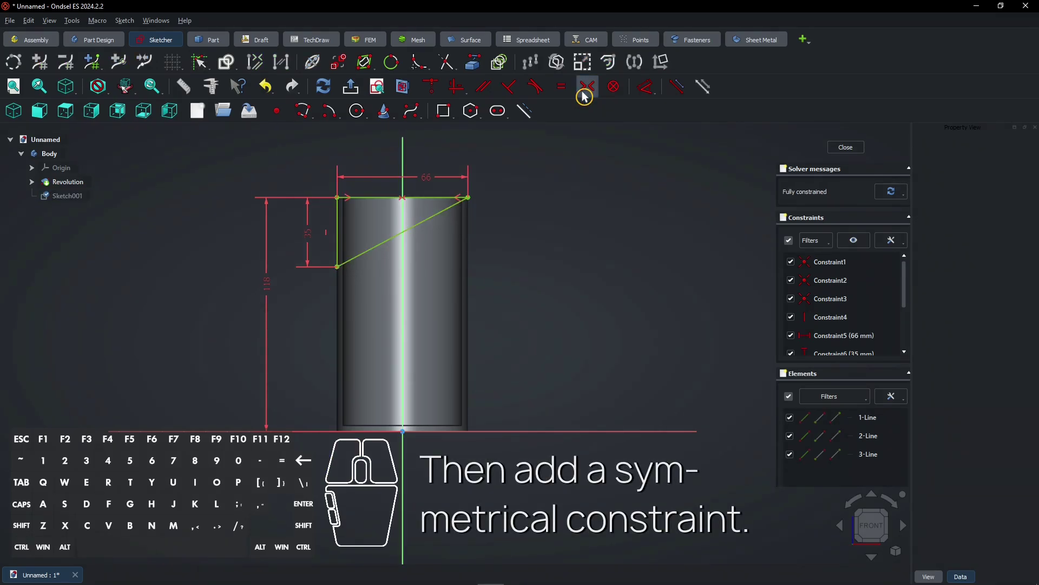
left_click(836, 150)
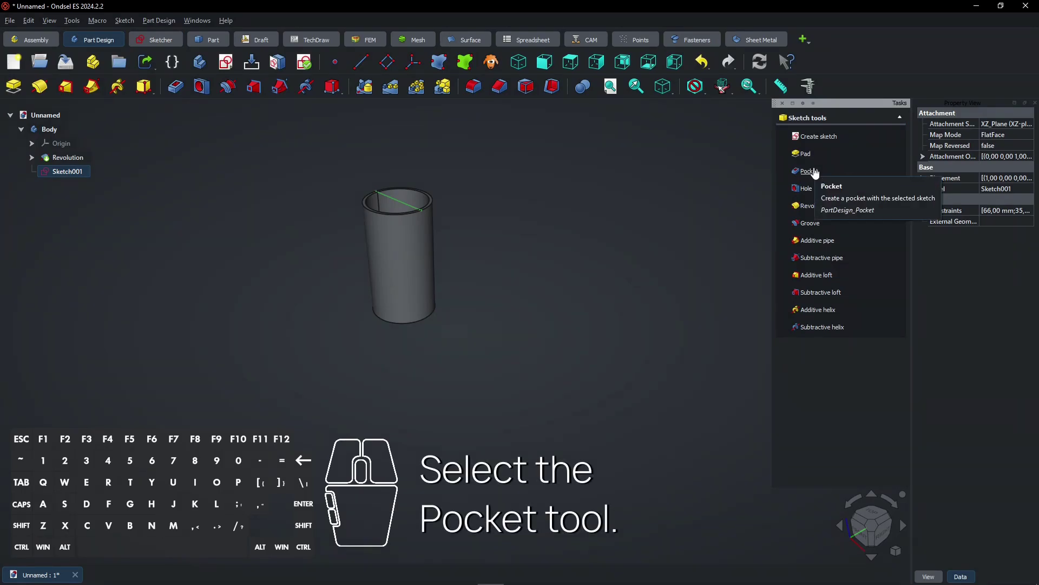
Pocket the triangle sketch through all, symmetric to plane, to cut the cup's top at a slant.
left_click(812, 171)
left_click(842, 166)
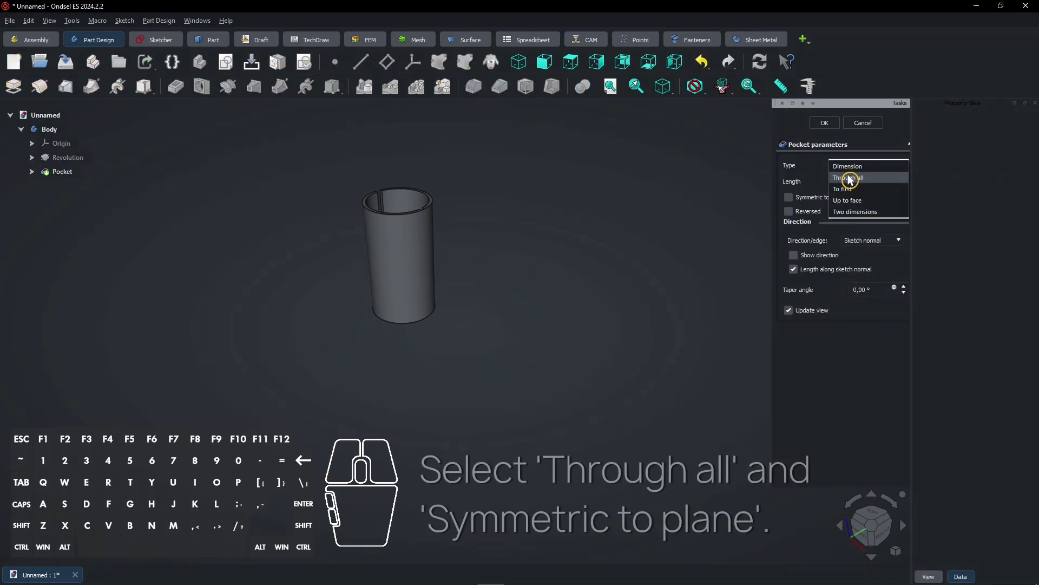
left_click(849, 178)
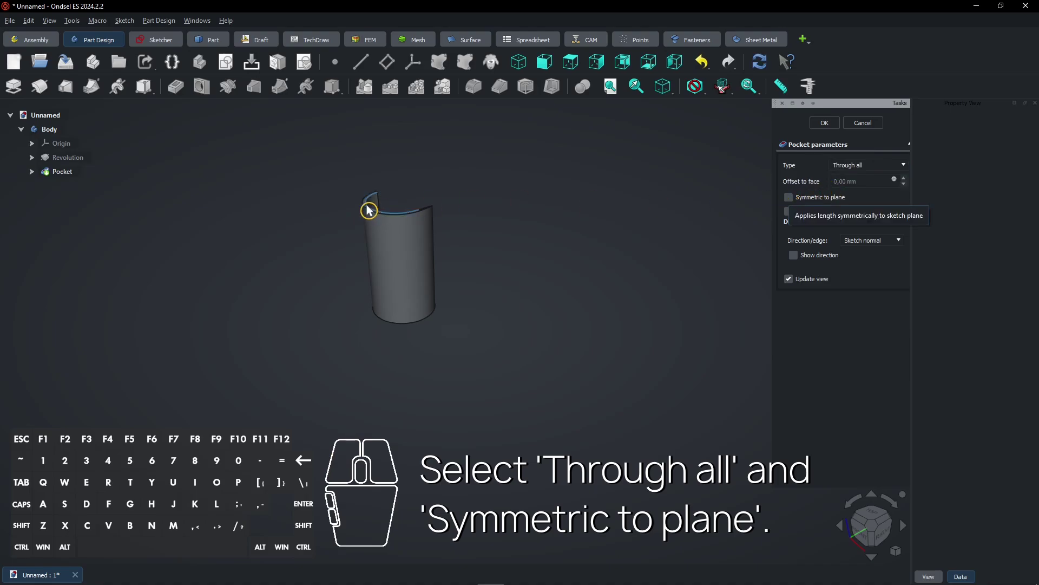
scroll(401, 203, "up", 3)
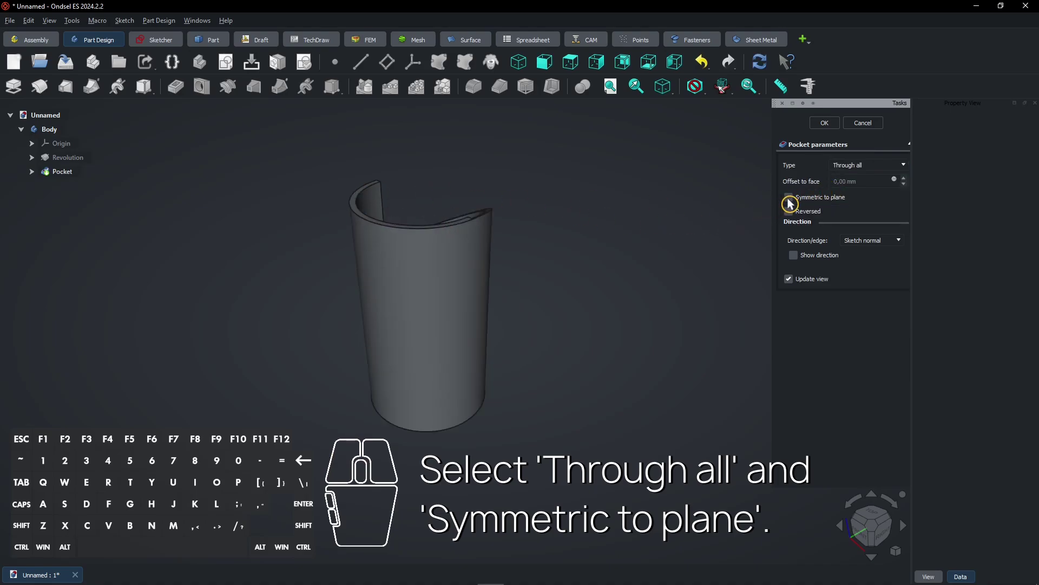
left_click(790, 202)
left_click_drag(548, 369, 722, 386)
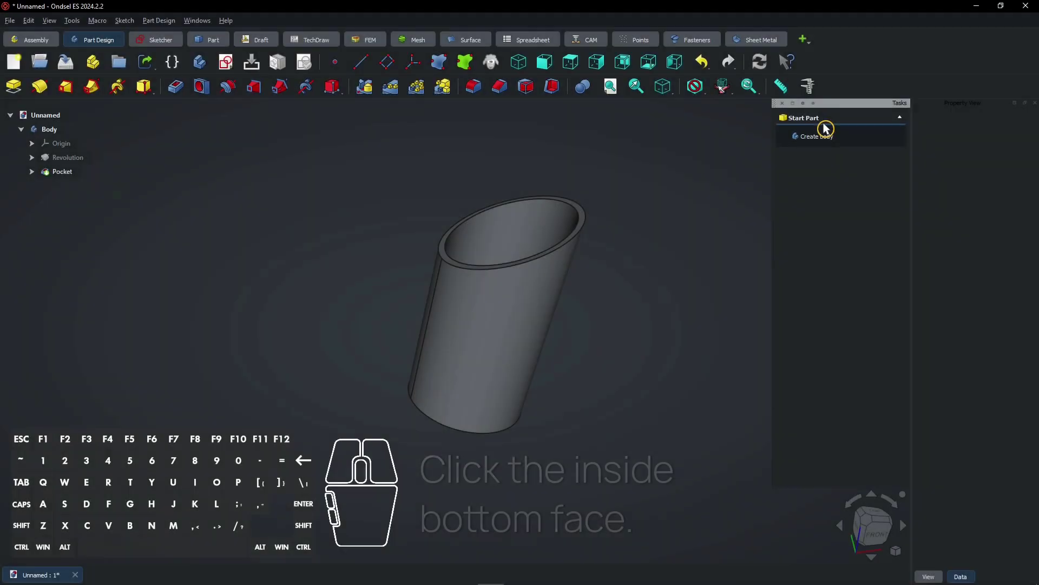
Chamfer the cup's inside bottom face with an equal distance of 2 mm.
left_click_drag(633, 193, 520, 303)
left_click(476, 365)
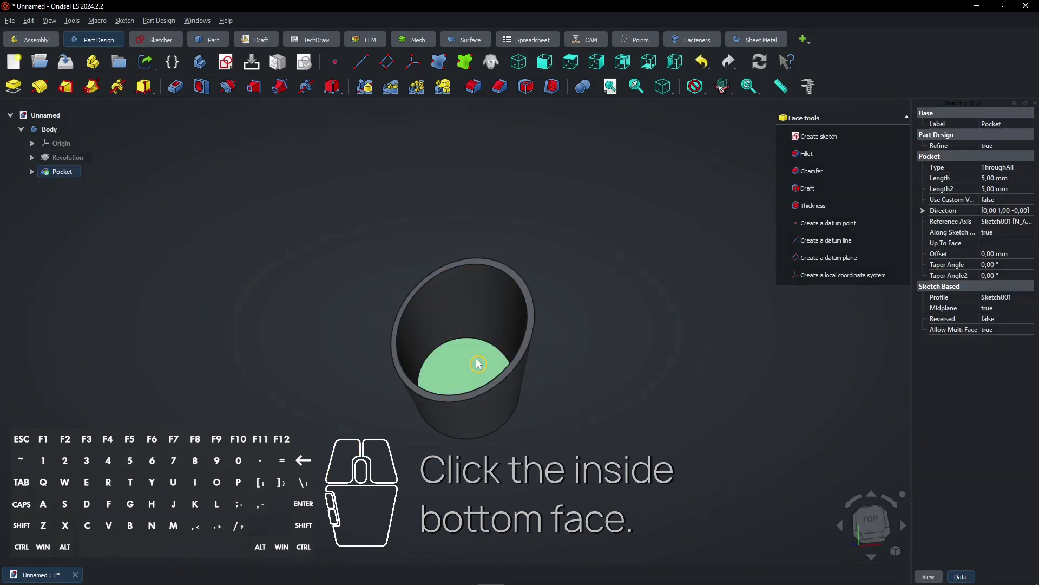
left_click(802, 175)
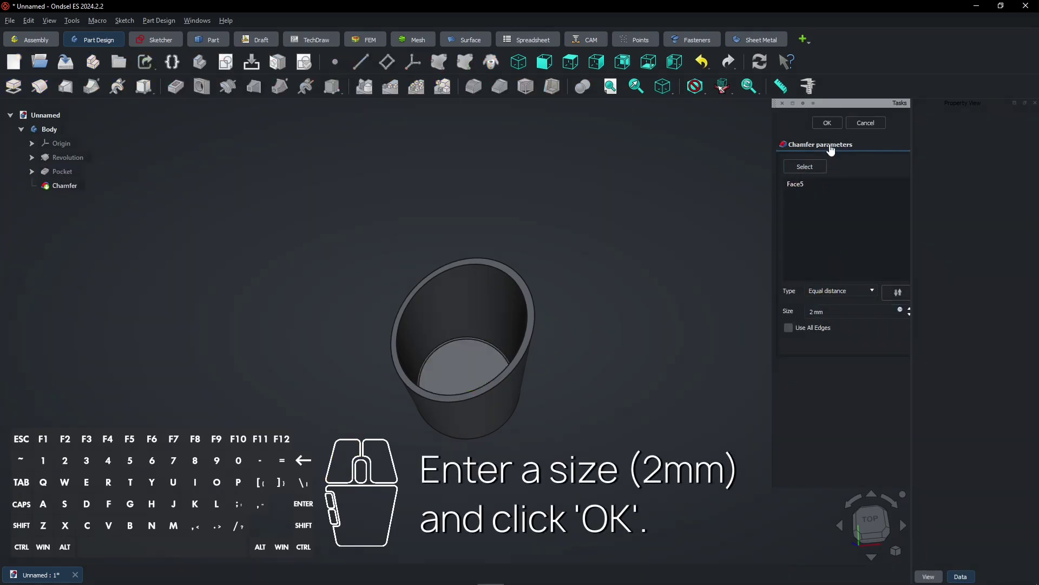
left_click(828, 124)
Chamfer the cup's outside bottom face with an equal distance of 3 mm.
left_click_drag(455, 331, 543, 278)
left_click(478, 322)
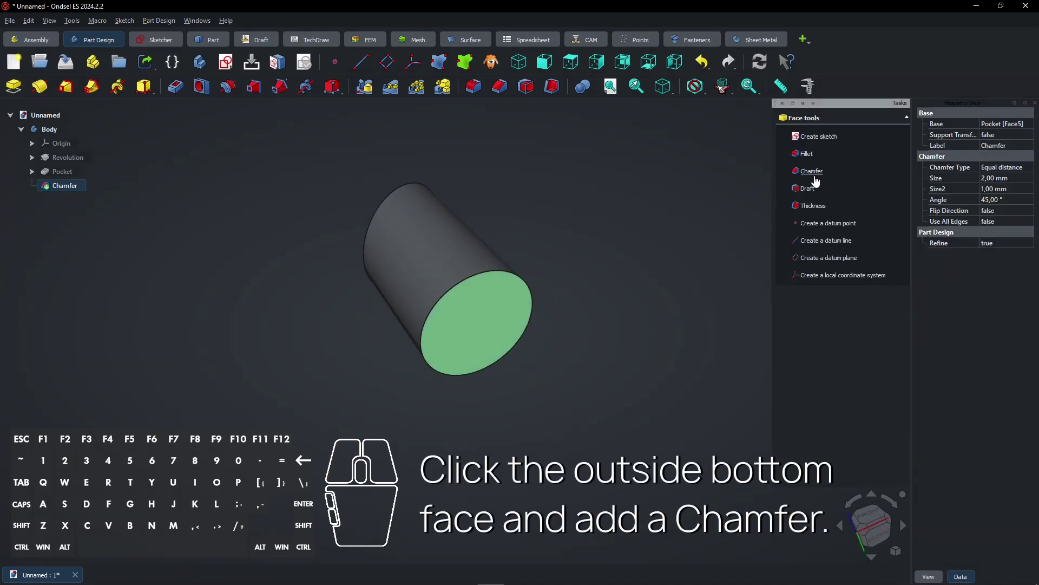
left_click(812, 171)
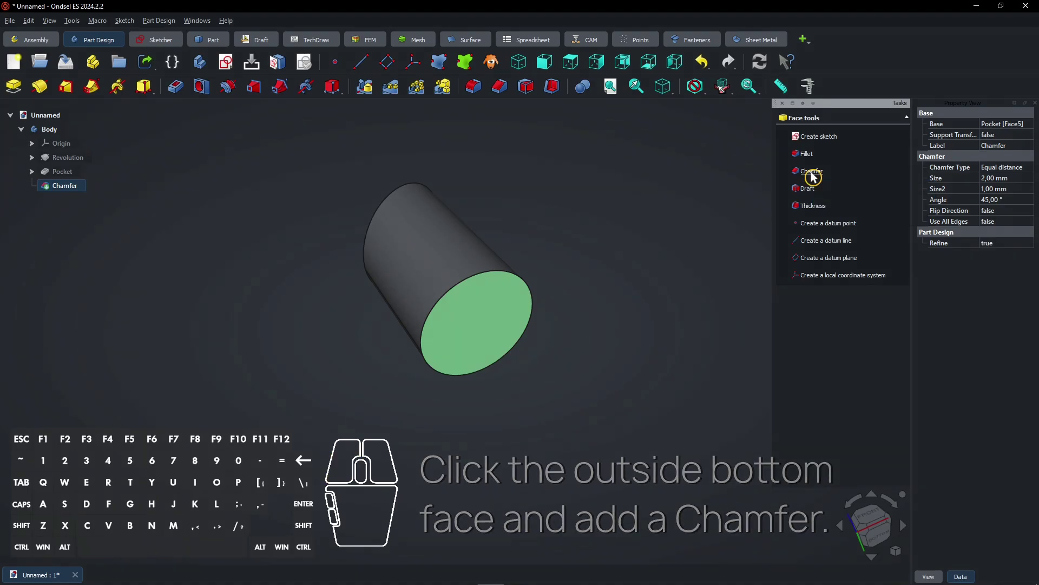
type("3")
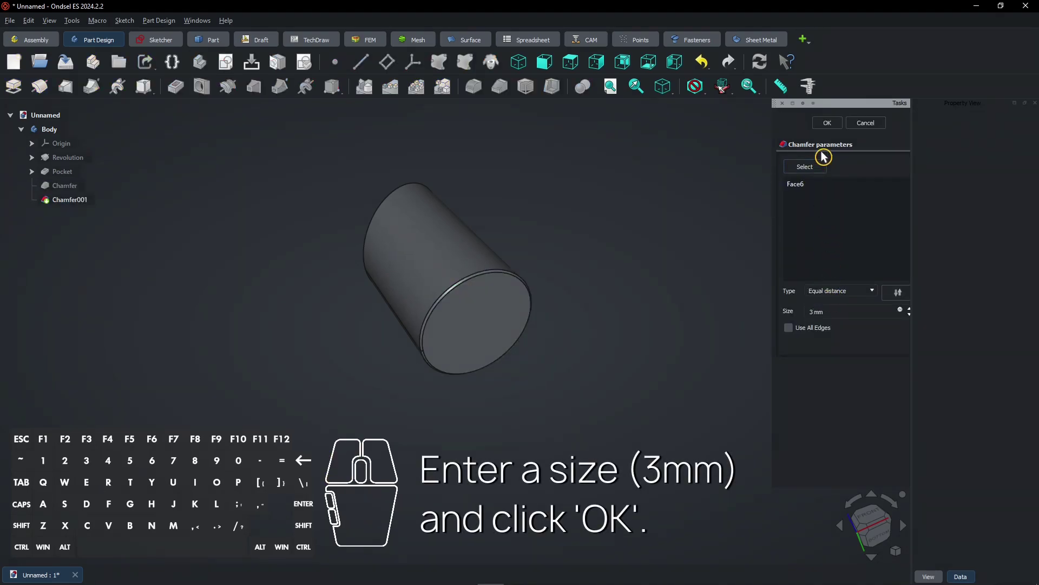
left_click(828, 124)
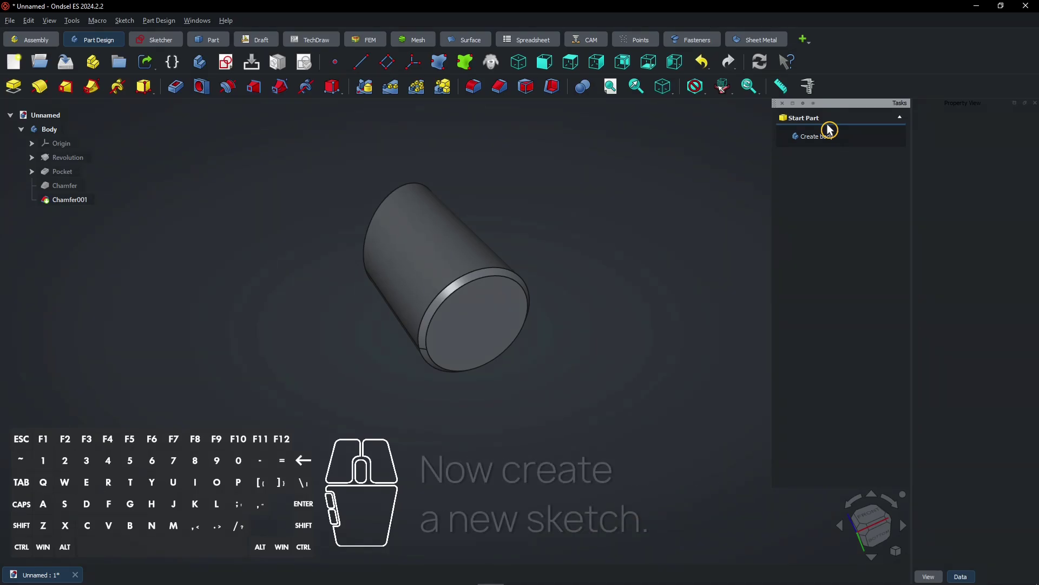
Create a sketch on the XY-plane and draw a rectangle 3 mm wide and 2 mm high above the cup's circular outline.
left_click_drag(455, 332, 452, 410)
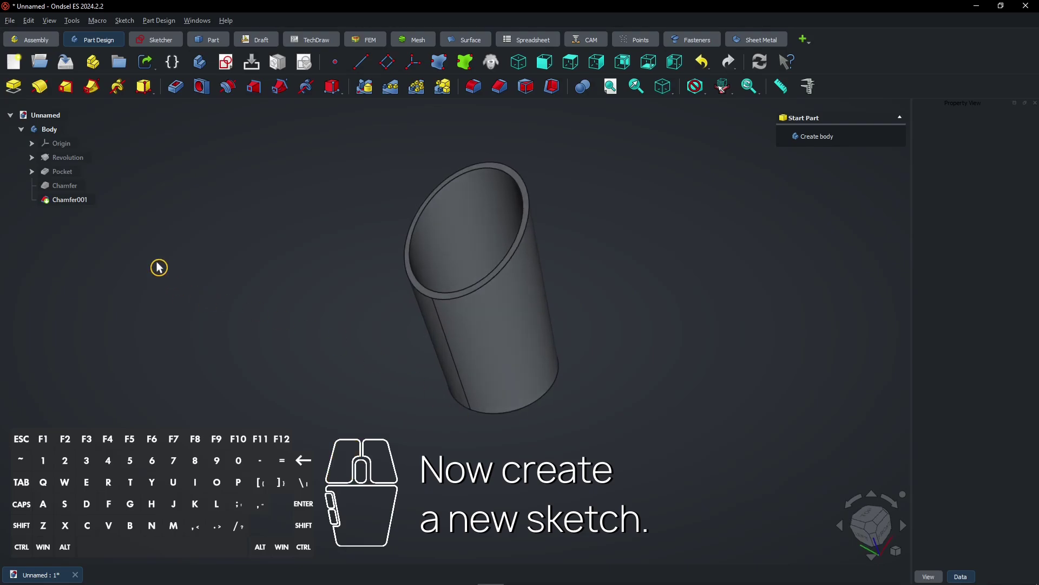
left_click(226, 63)
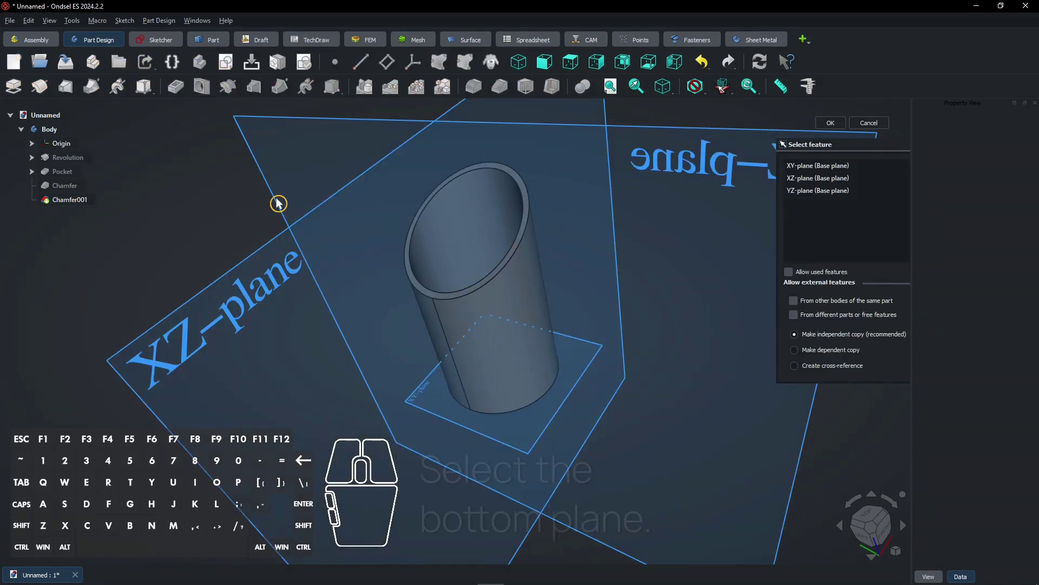
left_click(420, 412)
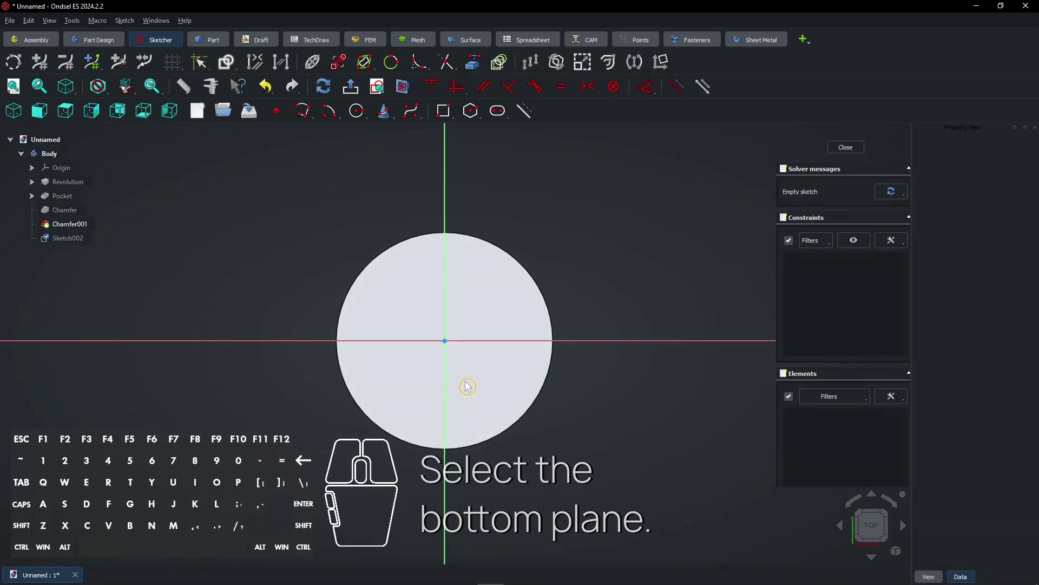
left_click(448, 119)
left_click(417, 170)
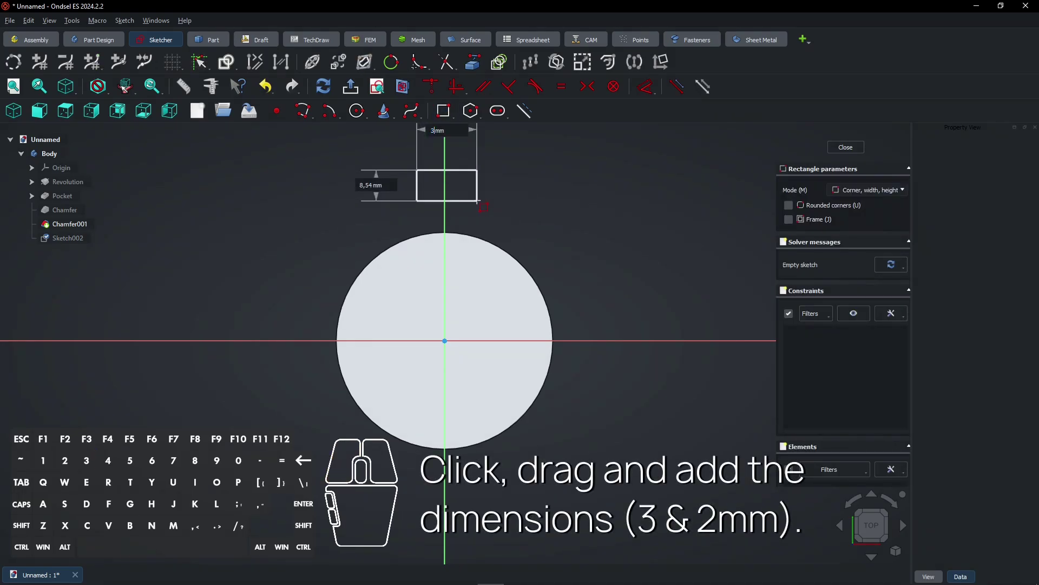
type("3")
key("Tab")
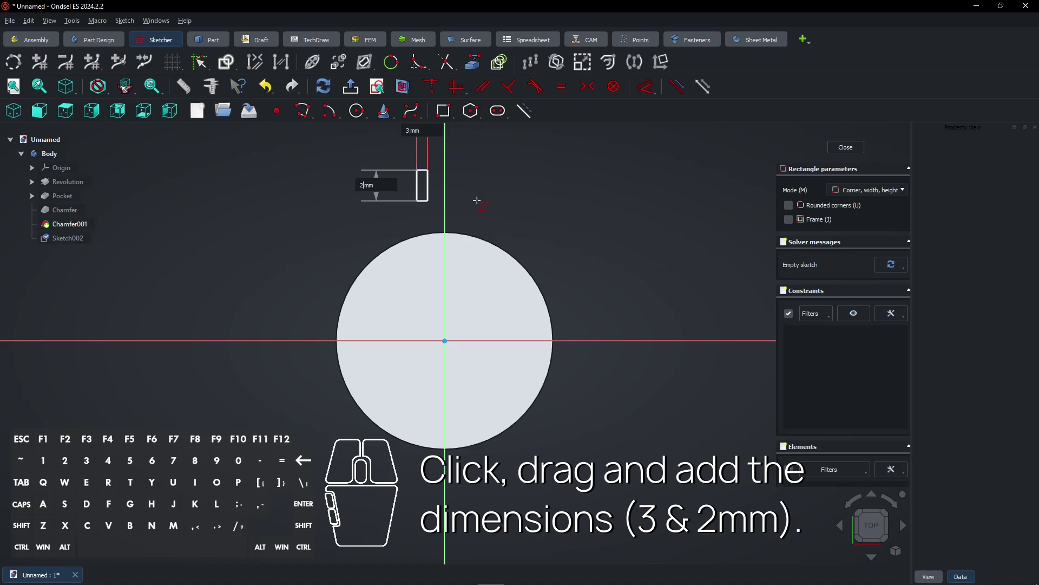
key("Return")
right_click(480, 206)
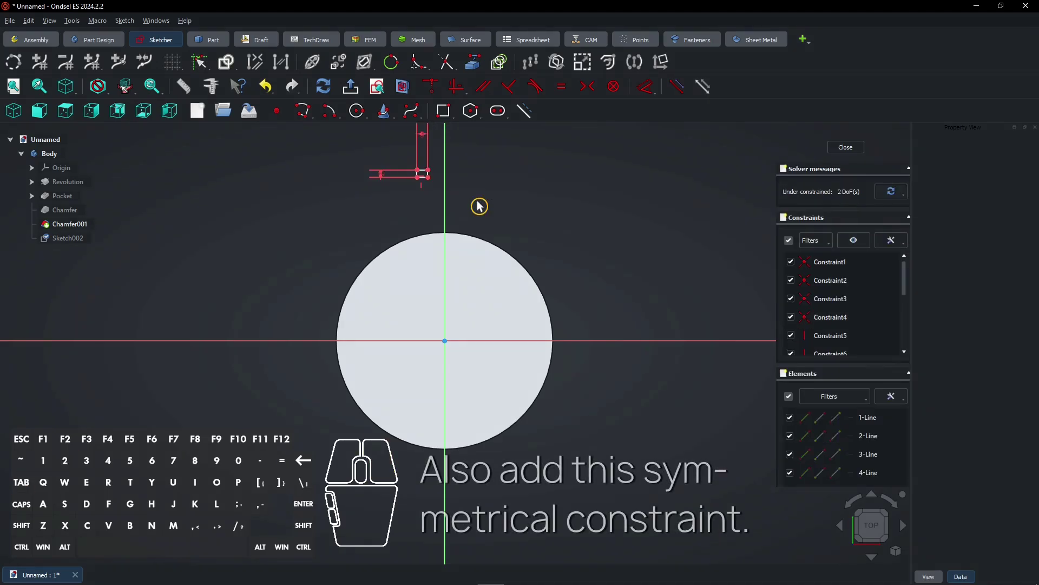
Make the rectangle's upper corners symmetric about the vertical axis and move the rectangle down to the circle's edge.
scroll(428, 171, "up", 2)
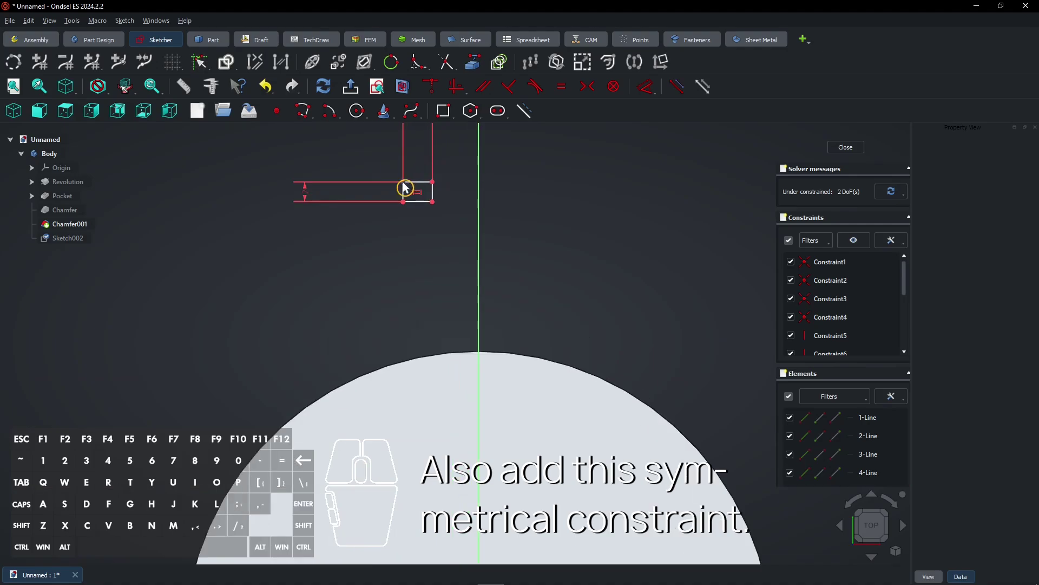
left_click(406, 188, "ctrl")
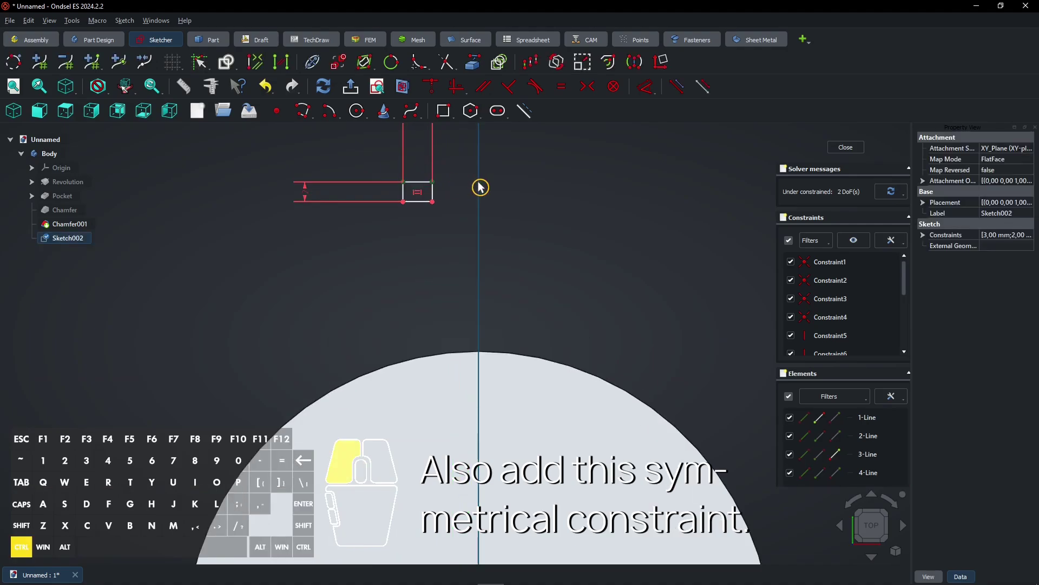
left_click(588, 91)
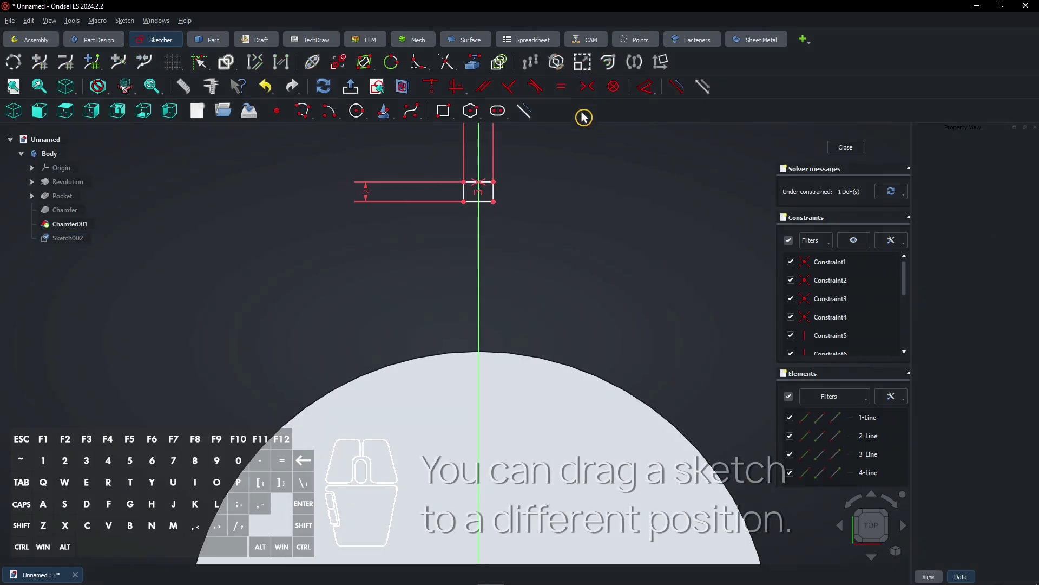
left_click_drag(495, 210, 489, 357)
scroll(557, 227, "down", 3)
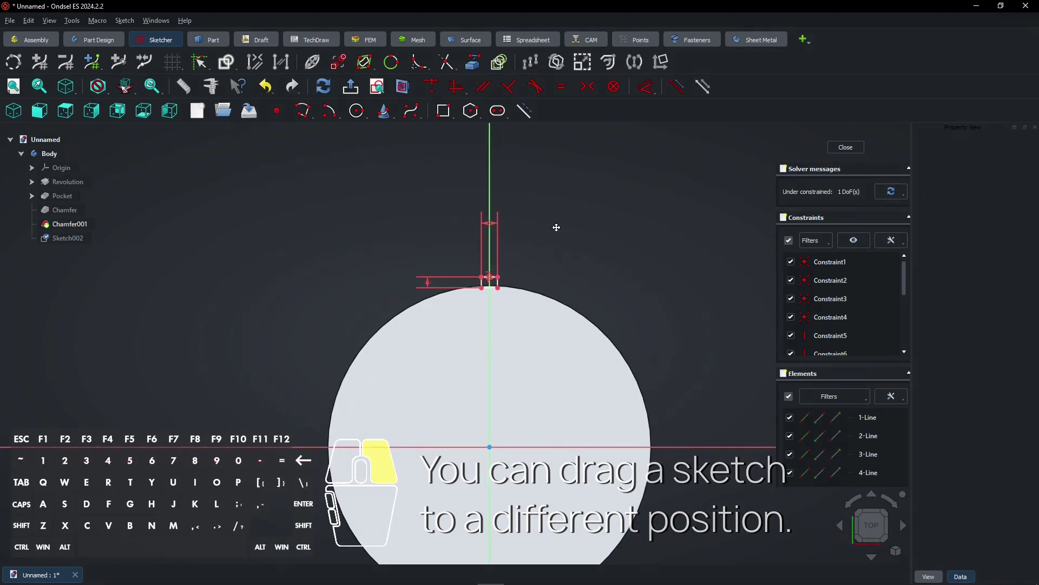
Show the Revolution feature and move the rectangle so that it straddles the cup's outer edge.
left_click(69, 183)
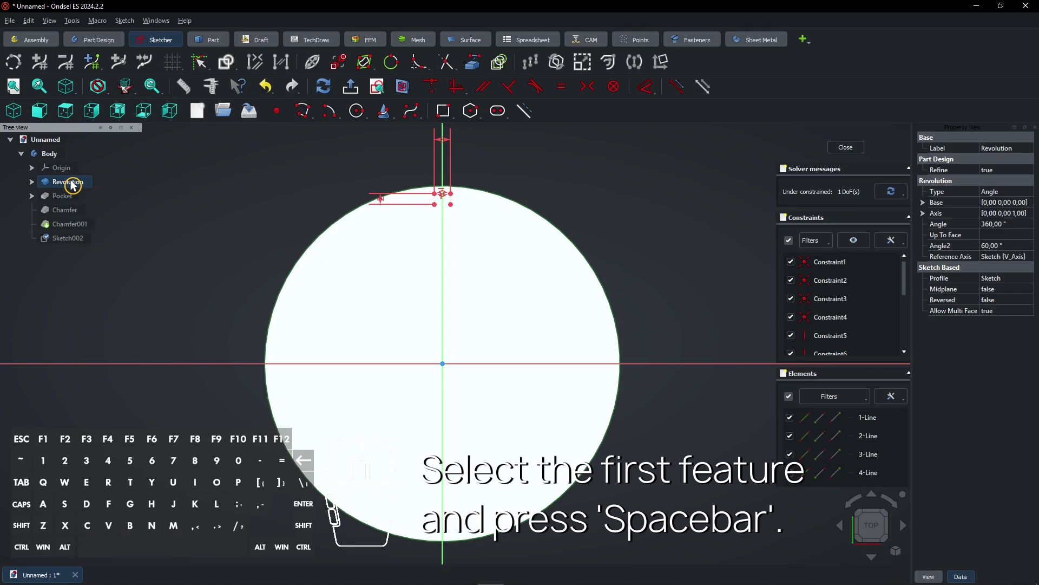
left_click(451, 192)
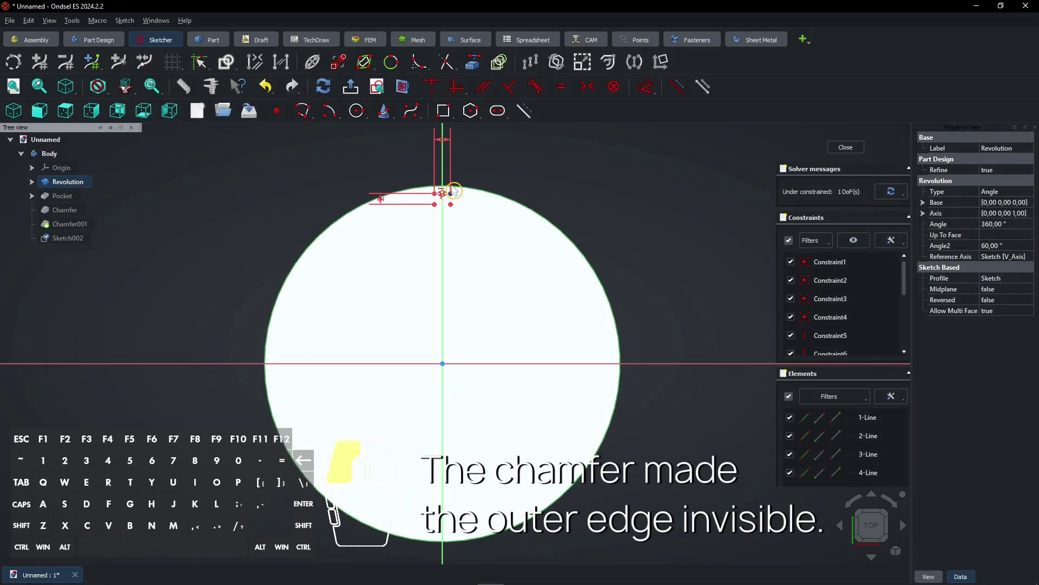
left_click_drag(453, 191, 454, 187)
left_click(510, 186)
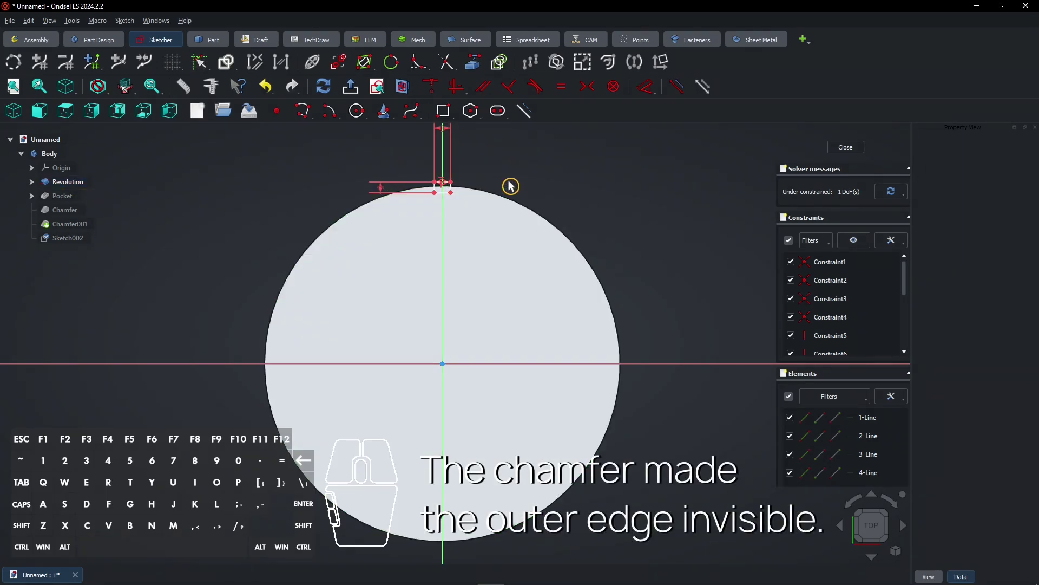
Dimension the rectangle's upper corner at 34 mm vertically from the origin and close the sketch.
left_click(645, 86)
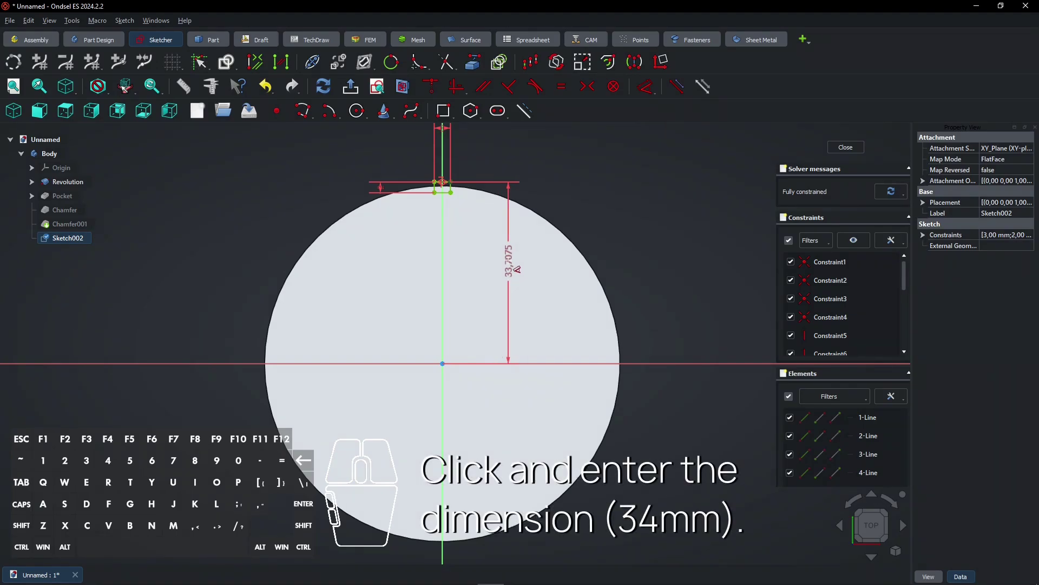
left_click(509, 264)
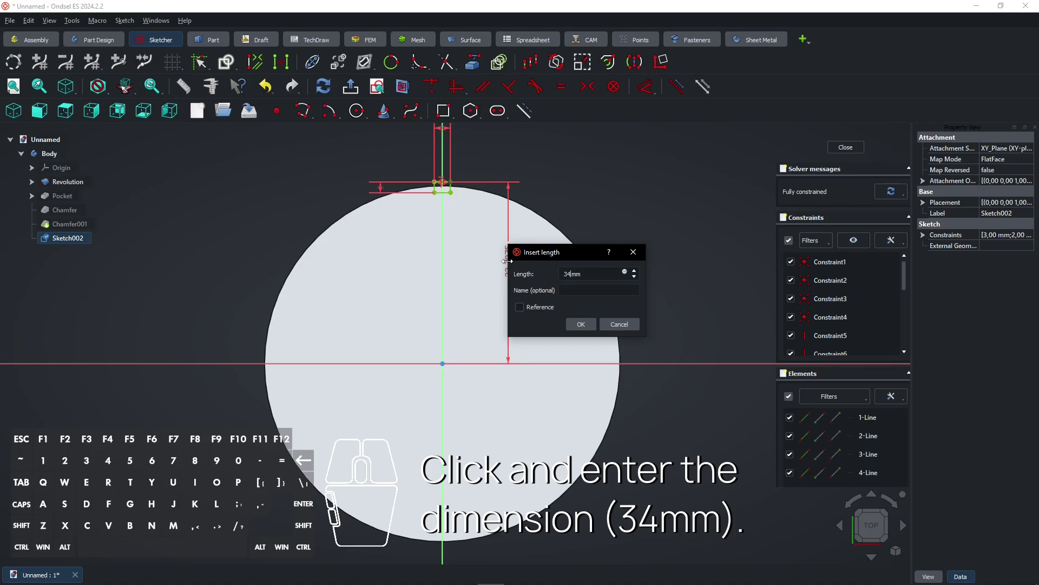
key("Return")
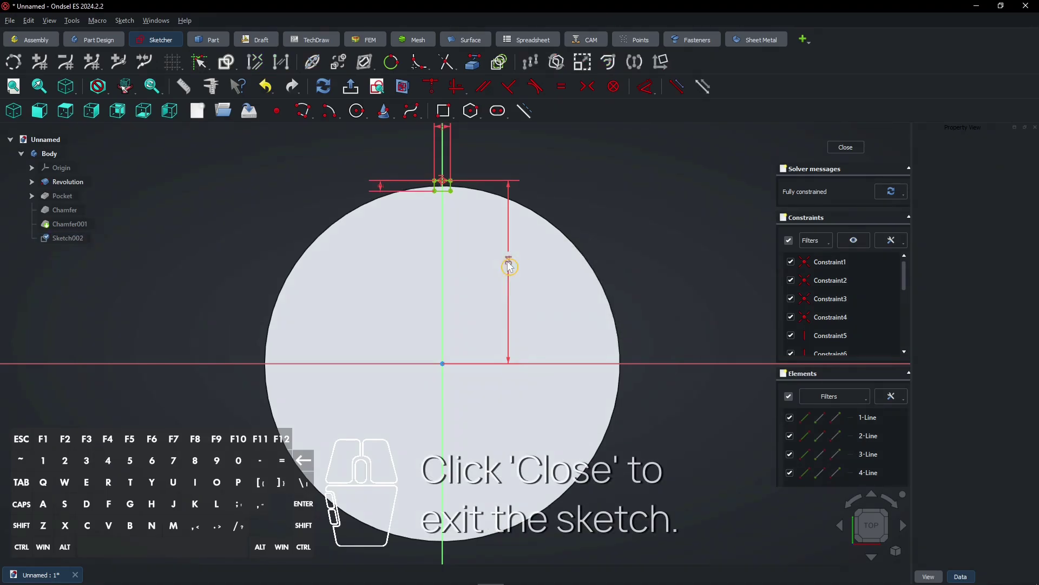
left_click(843, 150)
Pocket the rectangle sketch through all in the reversed direction to cut a groove along the cup's outer wall.
left_click(810, 177)
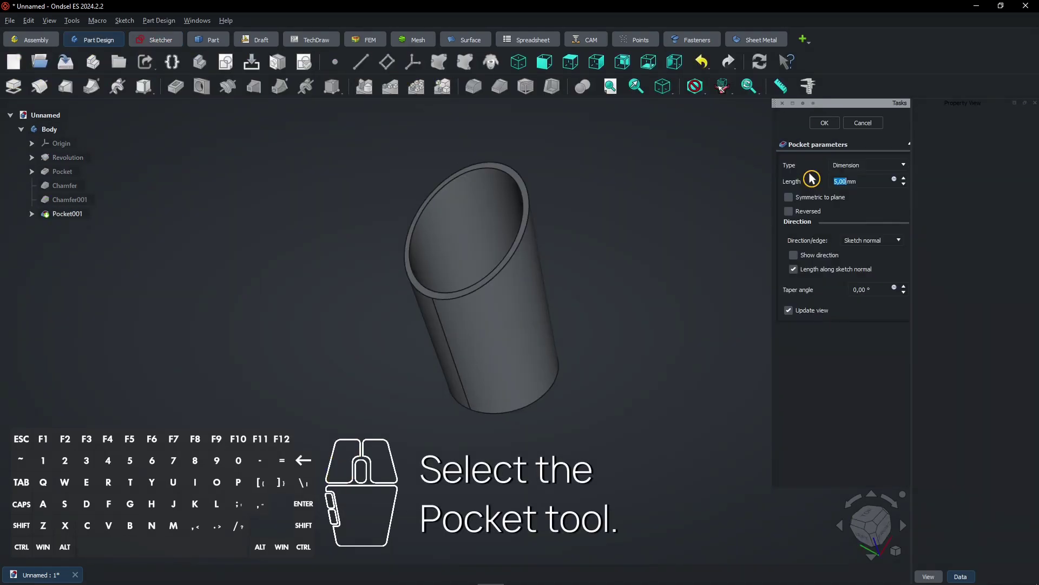
left_click_drag(590, 216, 714, 249)
left_click(846, 167)
left_click(850, 183)
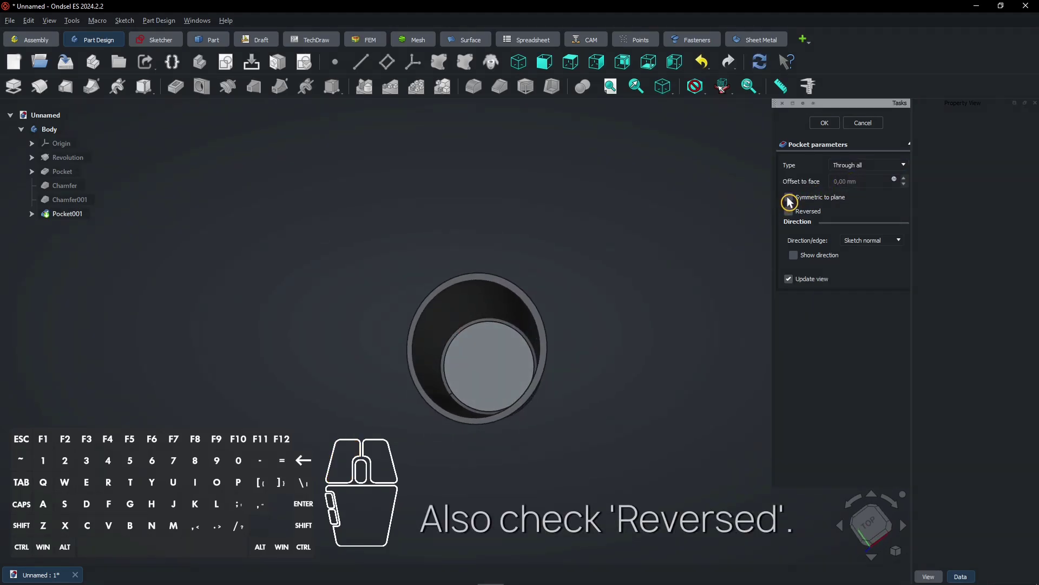
left_click_drag(606, 375, 692, 366)
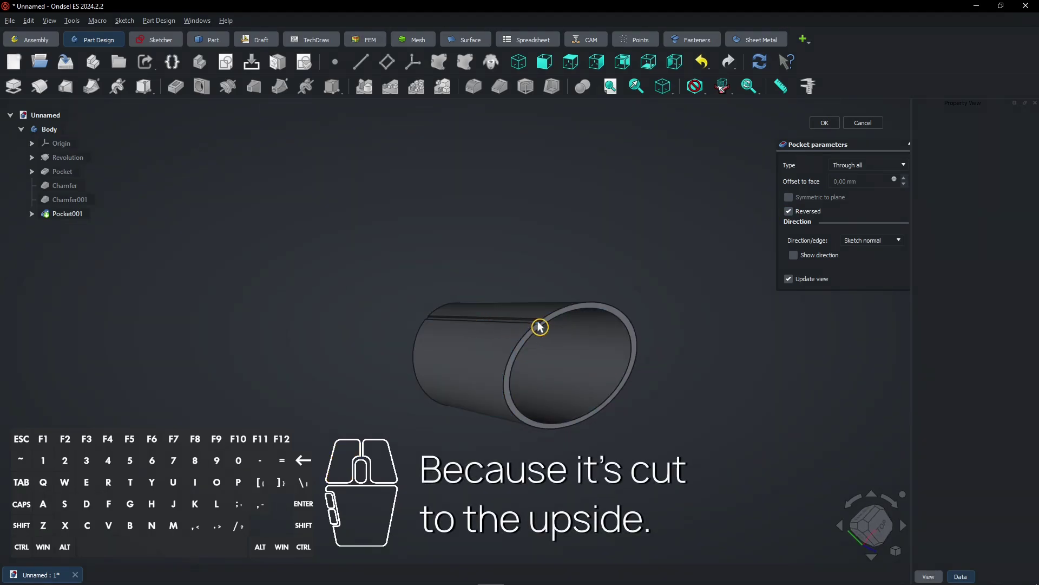
left_click(823, 126)
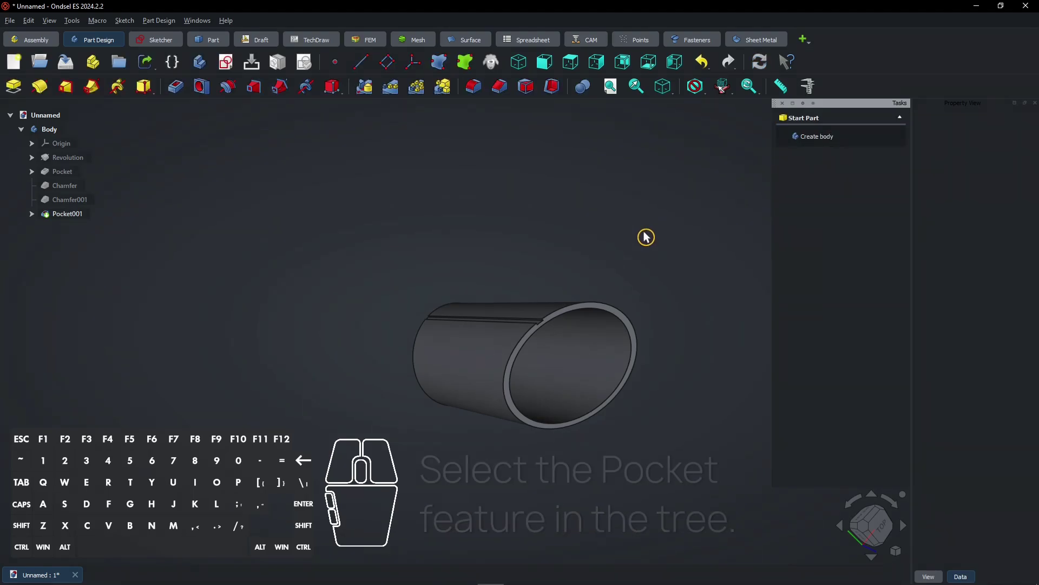
Create a polar pattern of the groove pocket around the cup's Z-axis with 20 occurrences.
right_click_drag(592, 256, 519, 203)
scroll(536, 231, "up", 1)
left_click(69, 215)
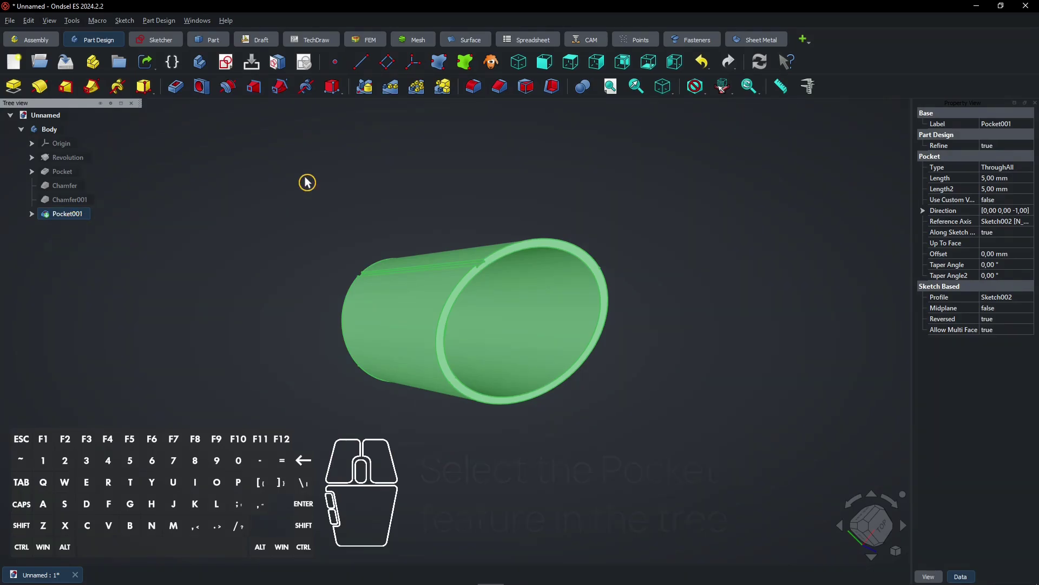
left_click(417, 90)
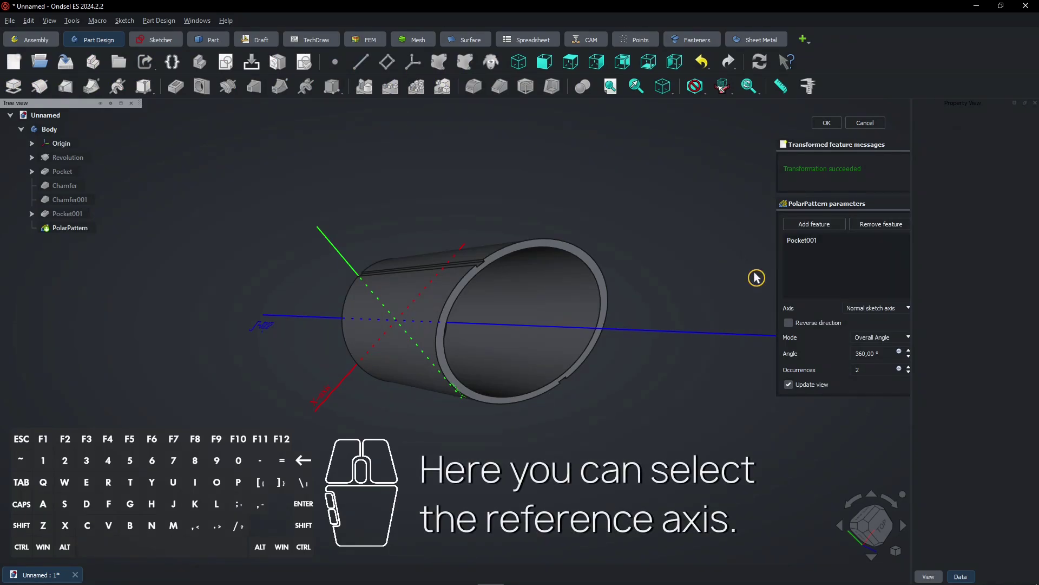
left_click(858, 308)
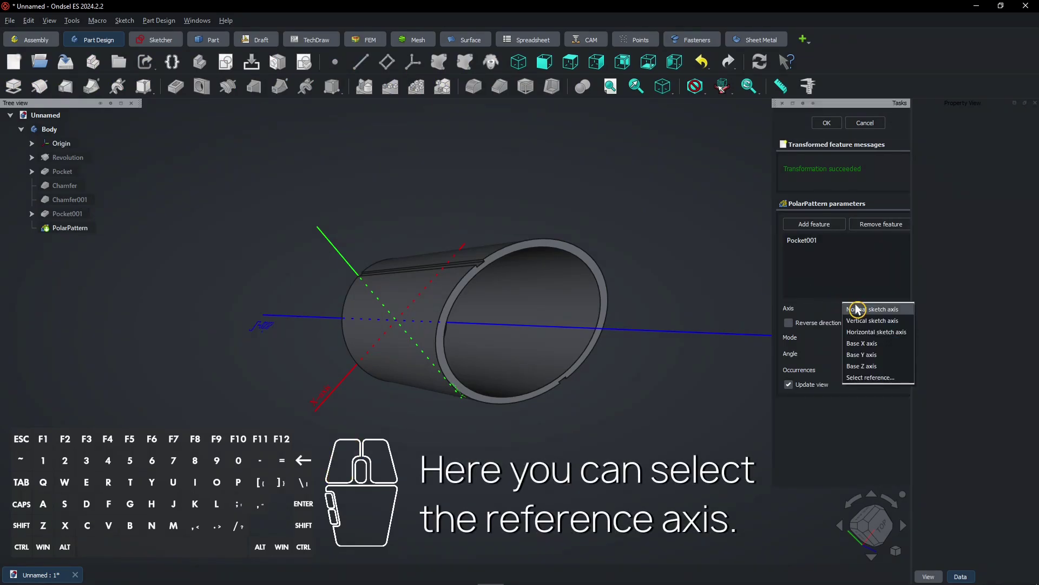
left_click(863, 379)
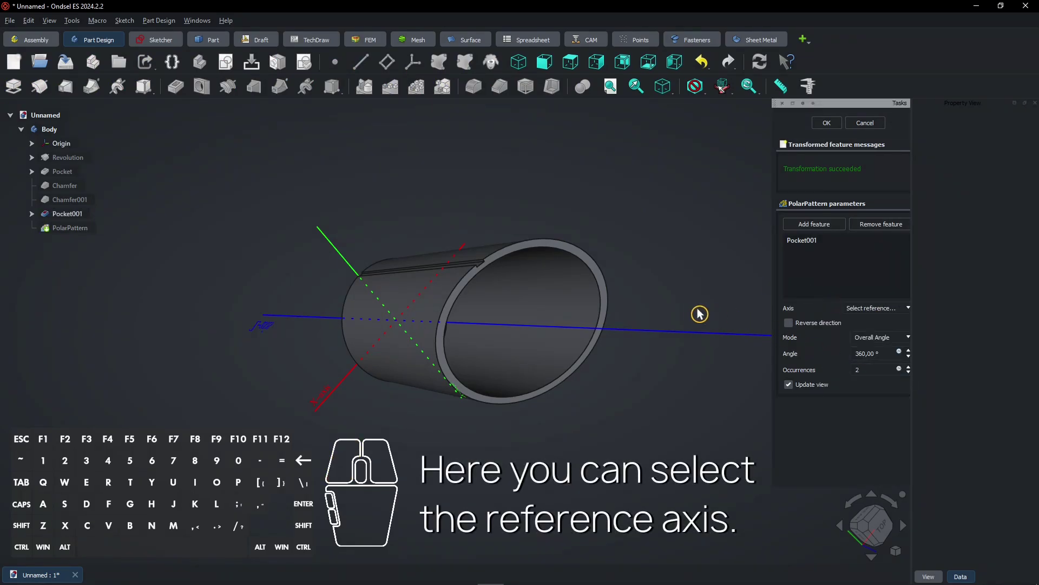
left_click(649, 335)
left_click(872, 369)
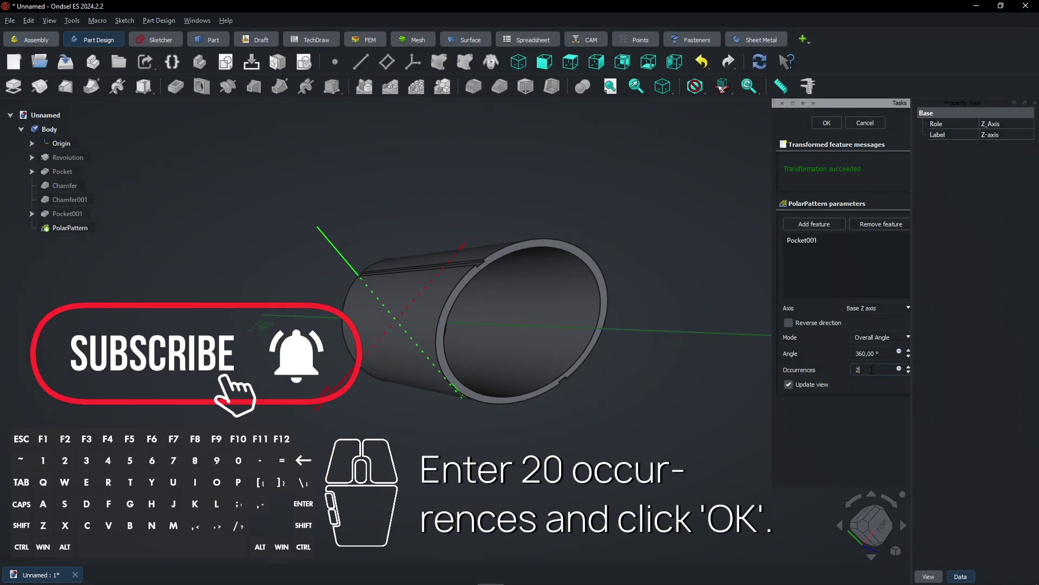
type("0")
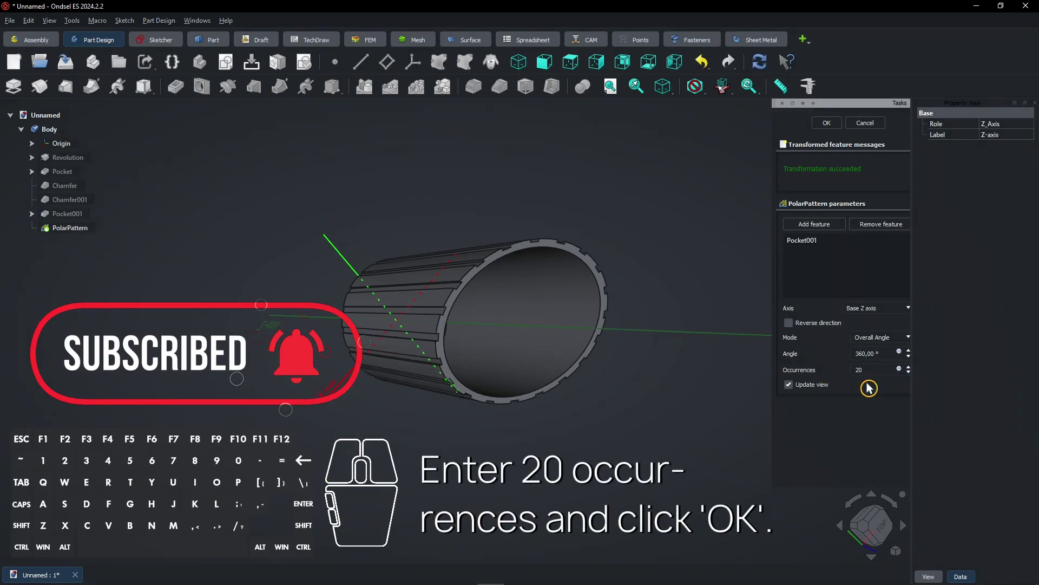
left_click(827, 123)
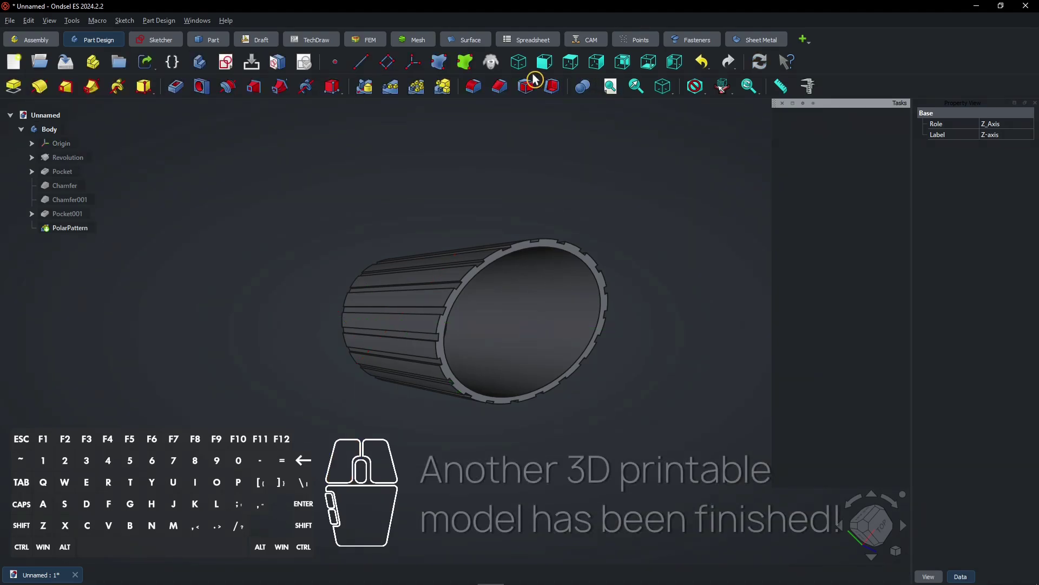
left_click(612, 87)
scroll(485, 304, "down", 2)
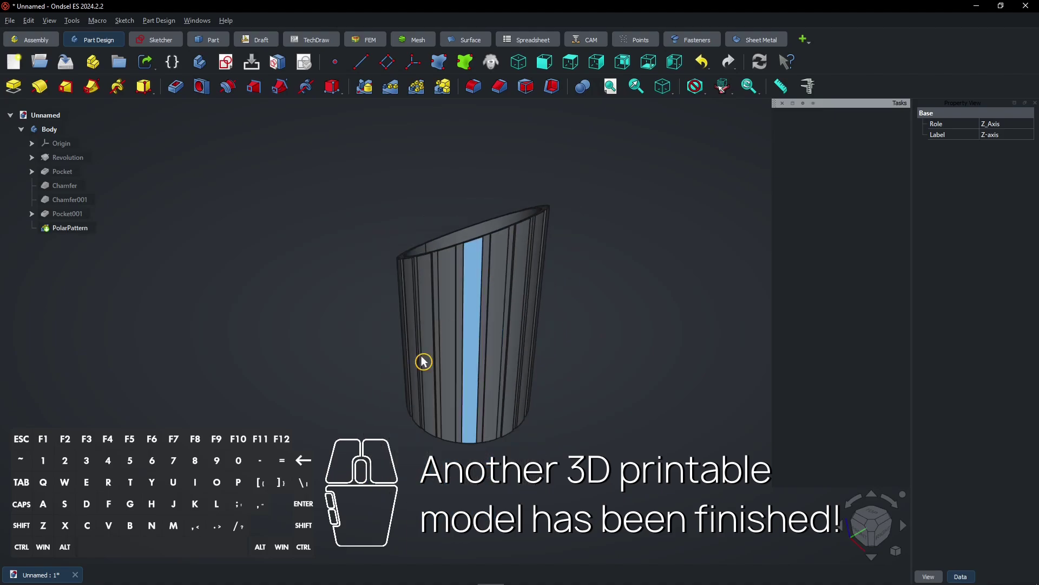
left_click_drag(369, 428, 619, 479)
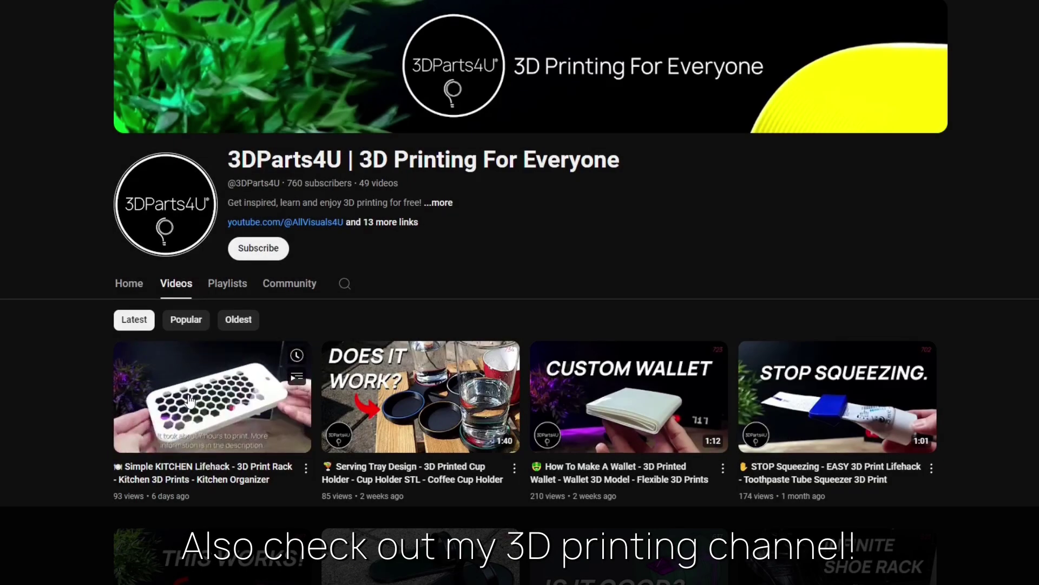
mouse_move(384, 402)
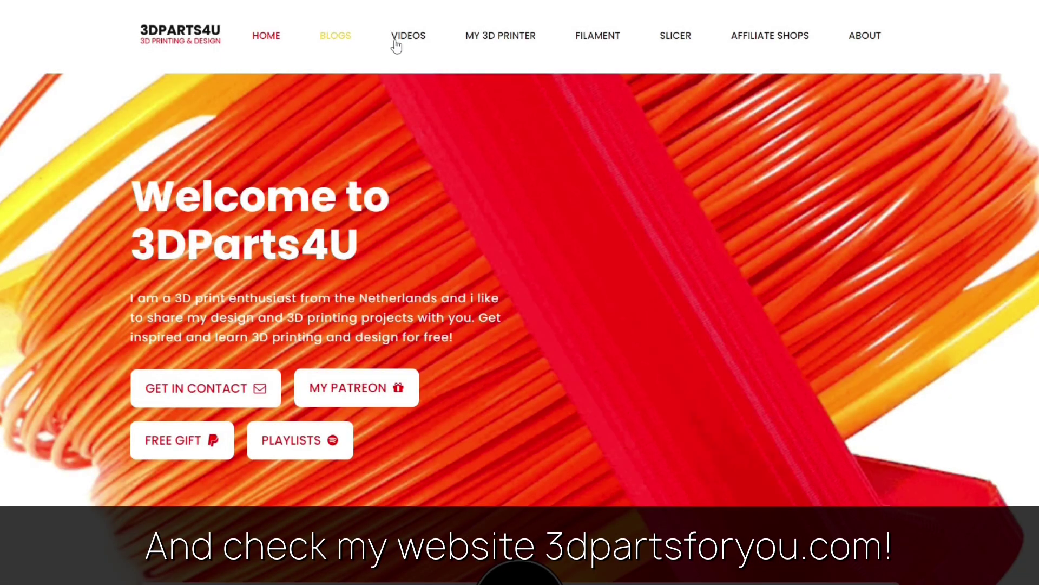
scroll(520, 293, "down", 17)
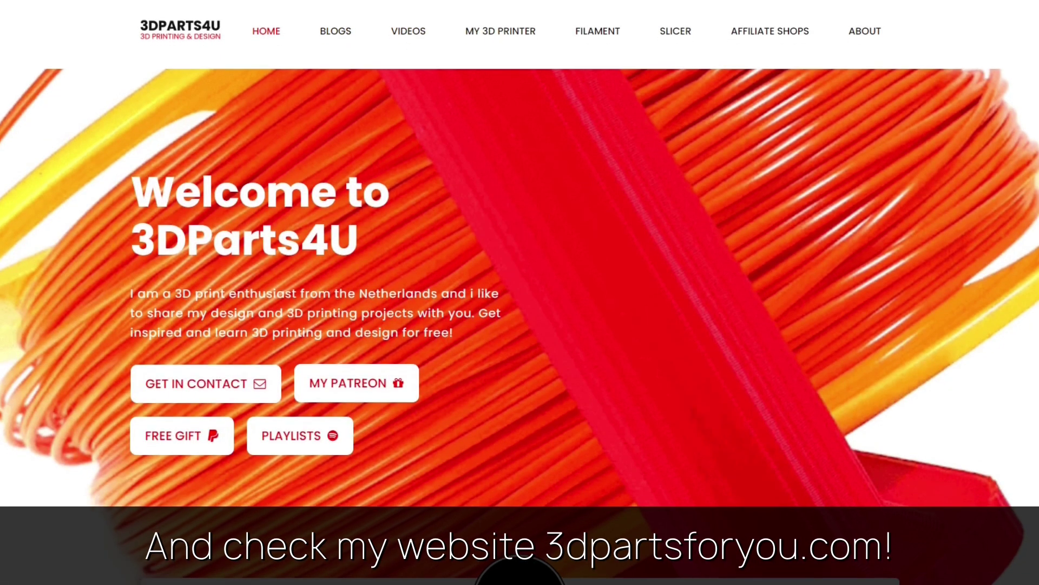
scroll(520, 293, "down", 18)
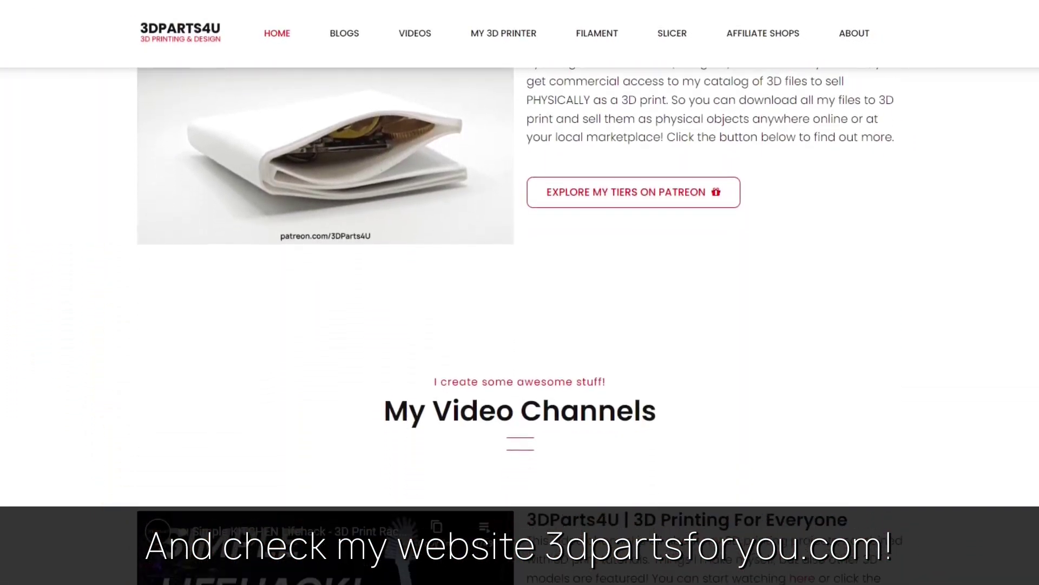